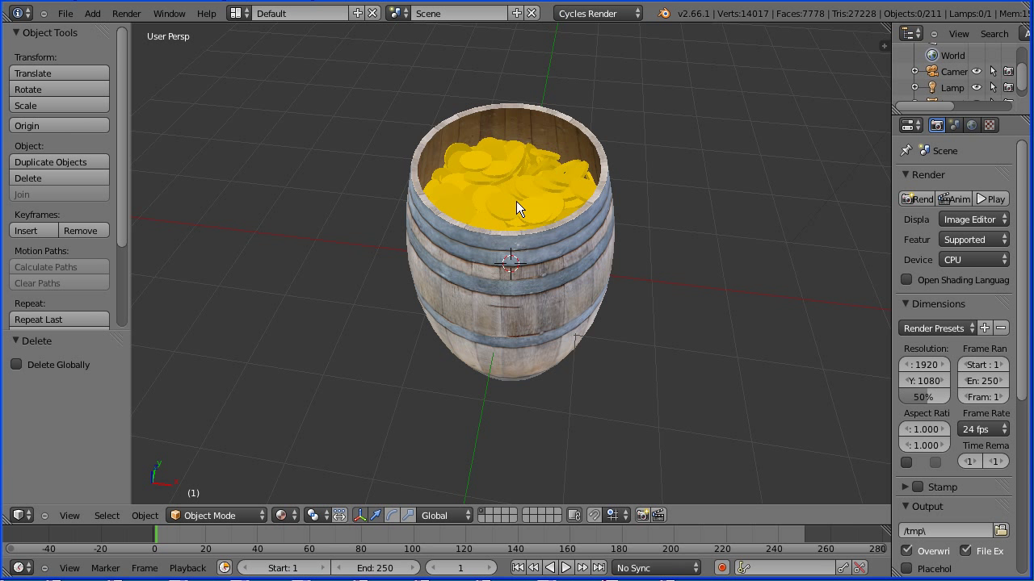
- Start a fresh scene by reloading the start-up file
click(65, 13)
click(84, 30)
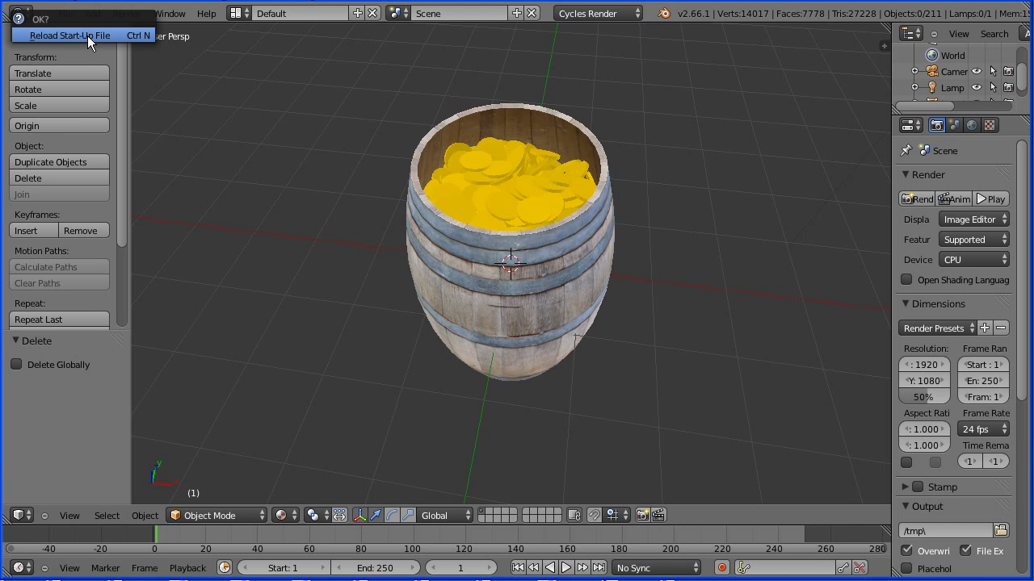
click(84, 35)
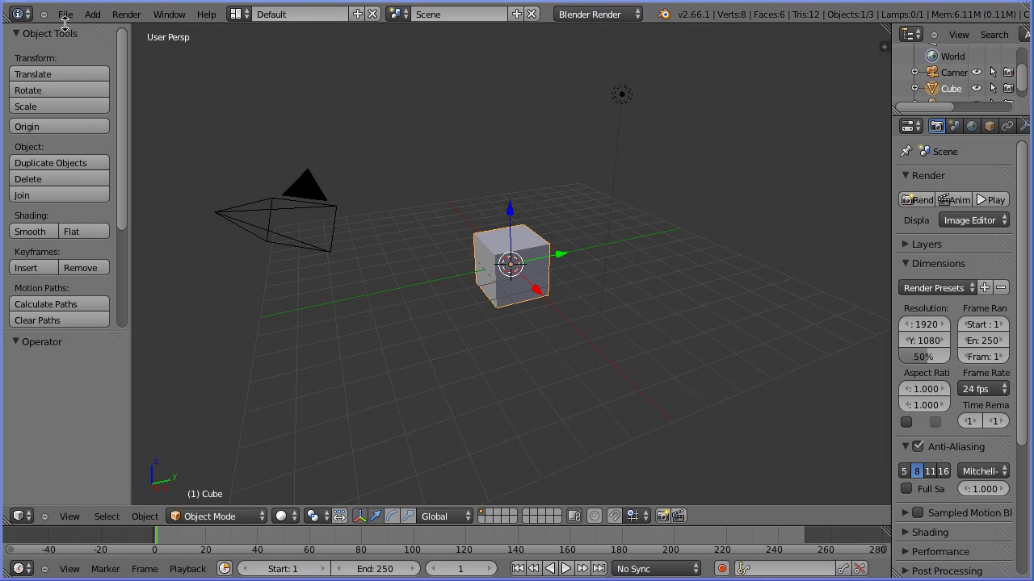
- Open the recent file barelTut8.blend with the textured wooden barrel
click(65, 14)
mouse_move(94, 64)
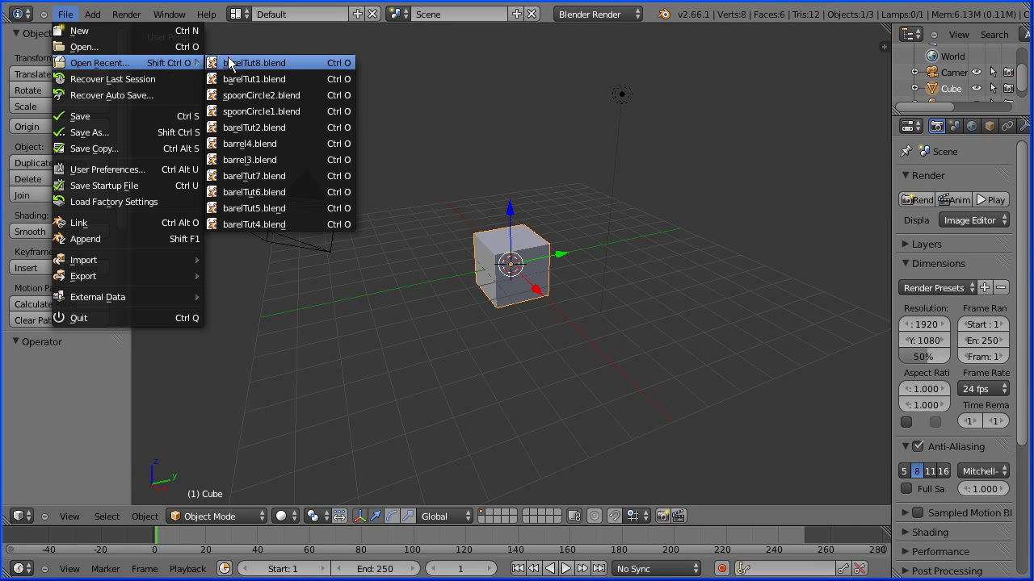
click(310, 63)
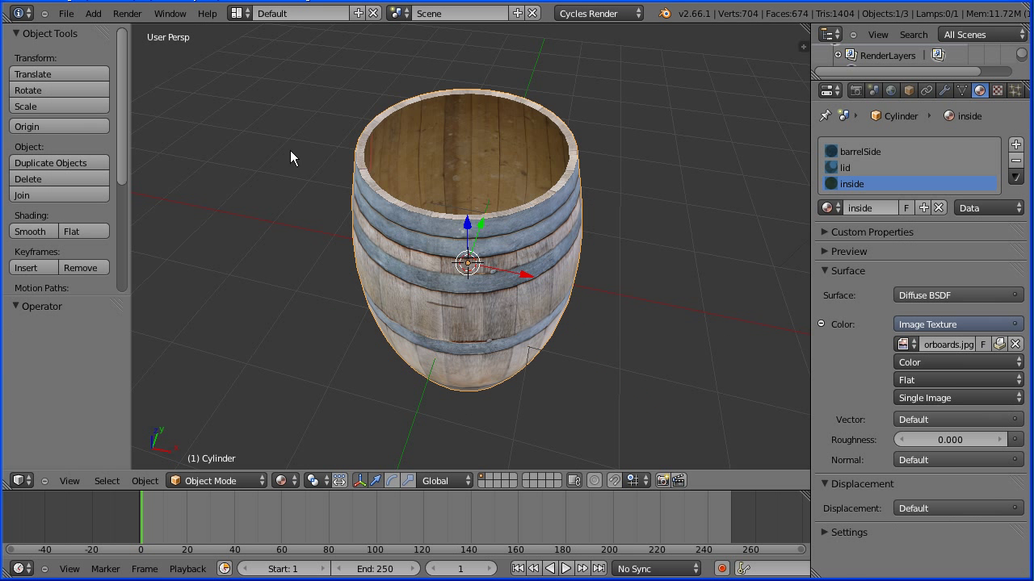
click(234, 480)
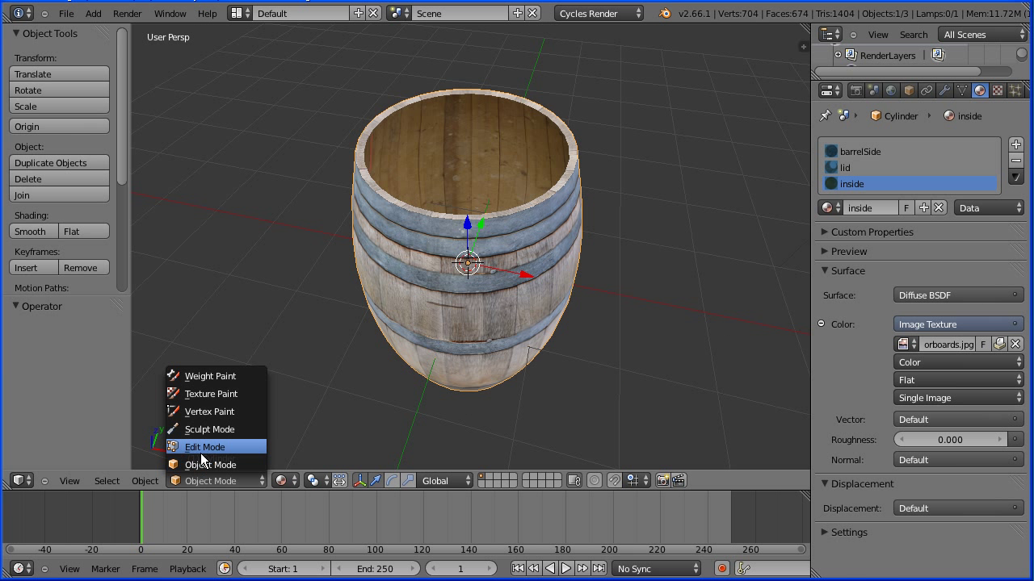
- In Edit Mode, extrude the barrel's inner bottom edge loop and scale it to 0
click(243, 449)
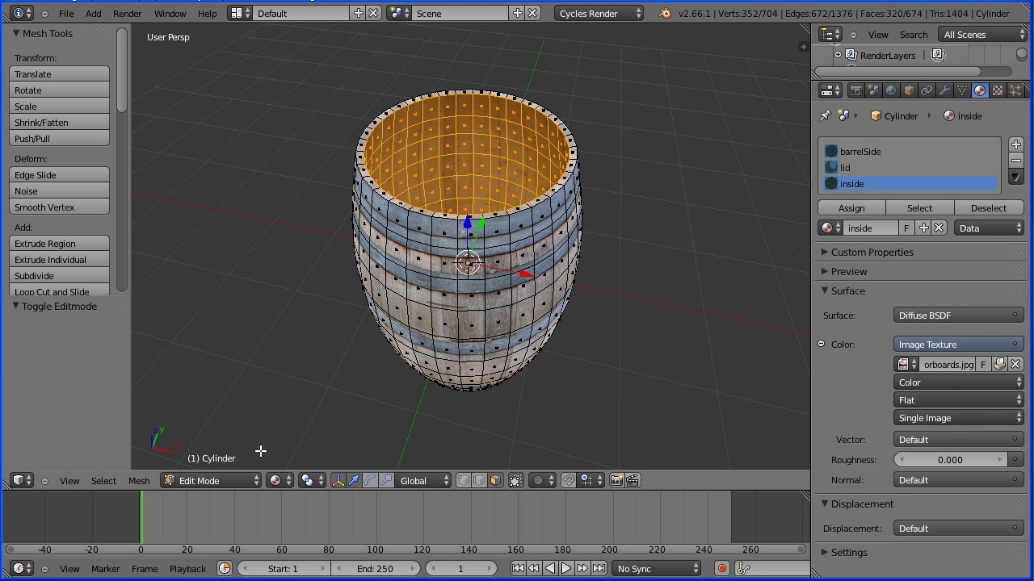
click(477, 481)
alt+right_click(465, 153)
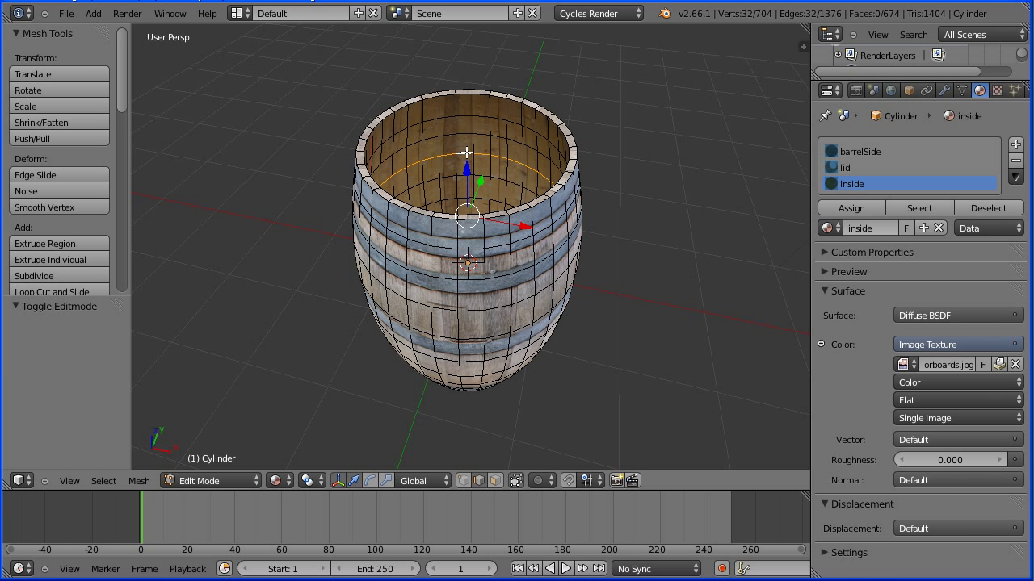
key(e)
right_click(615, 164)
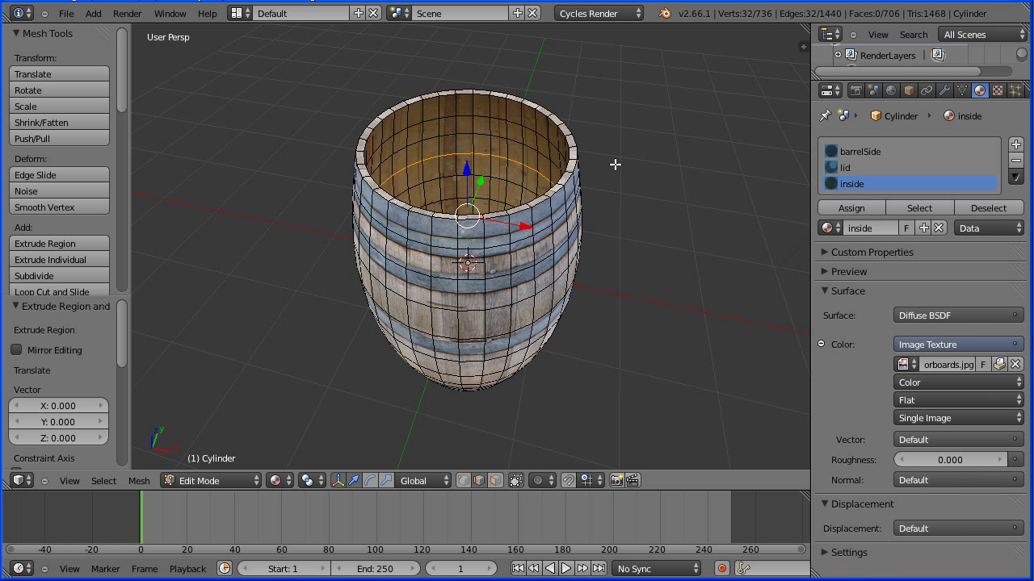
key(s)
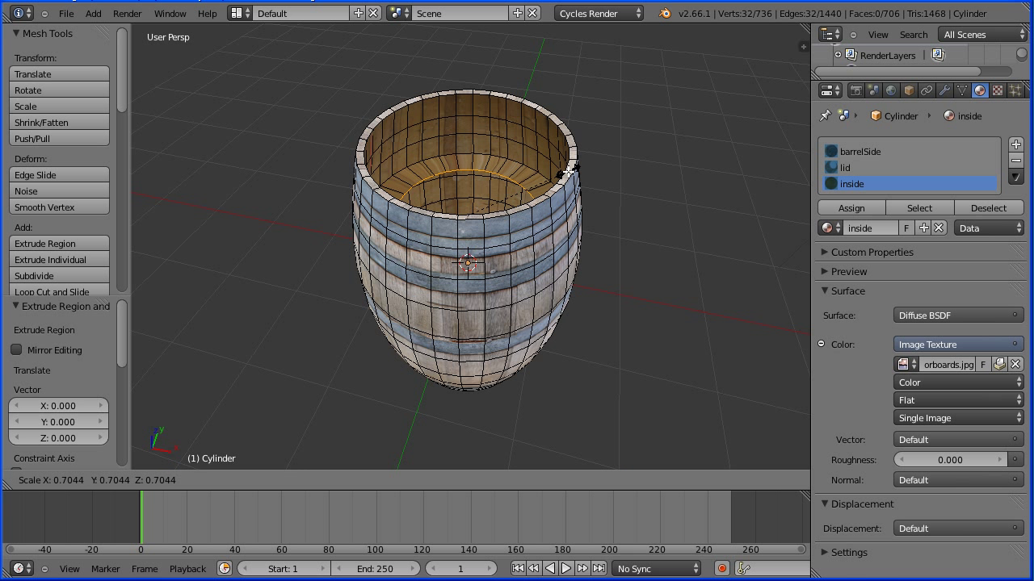
key(0)
key(Return)
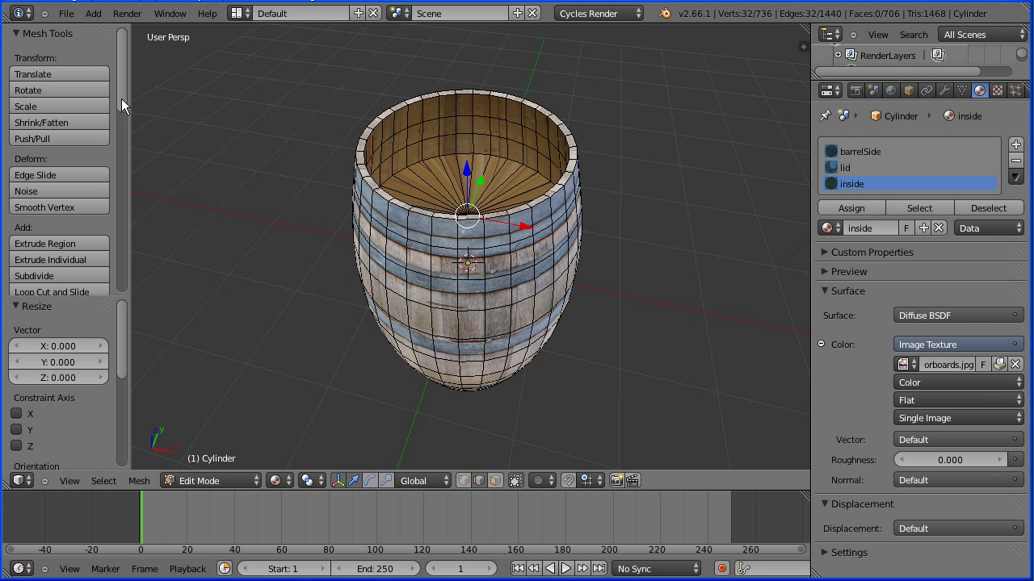
- Remove Doubles to merge the 31 centre vertices, leaving a 705-vertex mesh
drag(121, 99, 131, 162)
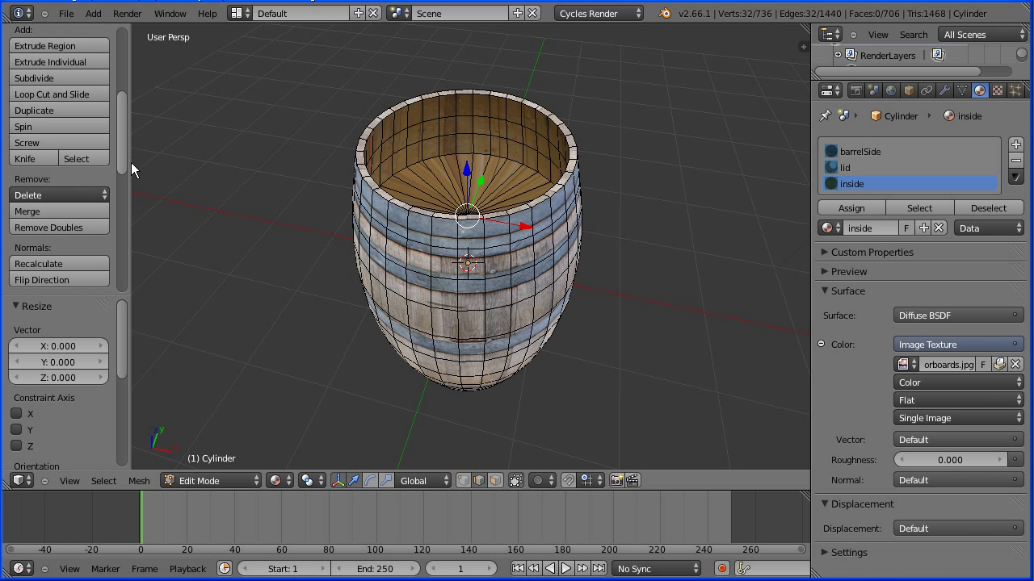
click(90, 226)
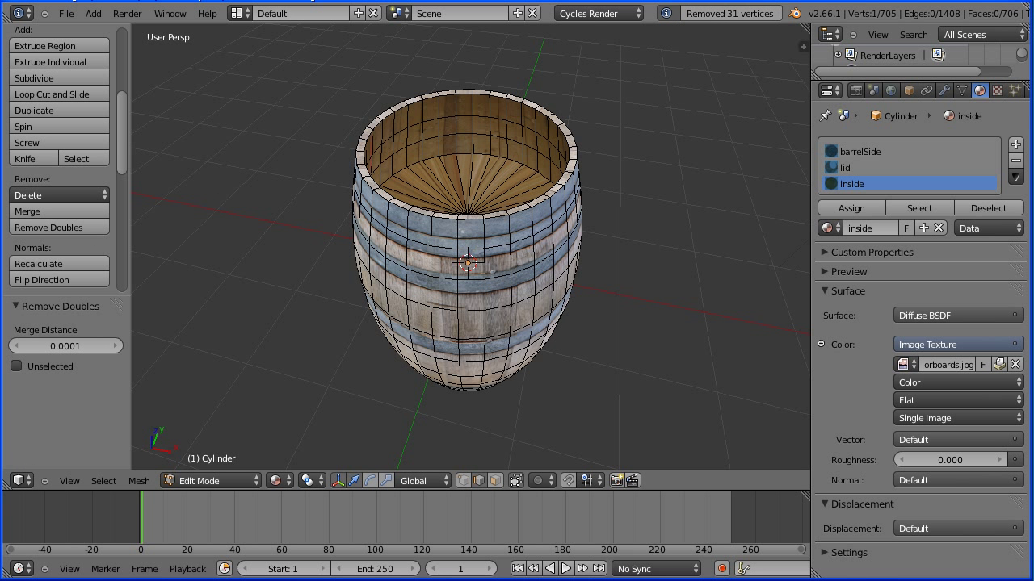
key(Tab)
key(Tab)
click(225, 484)
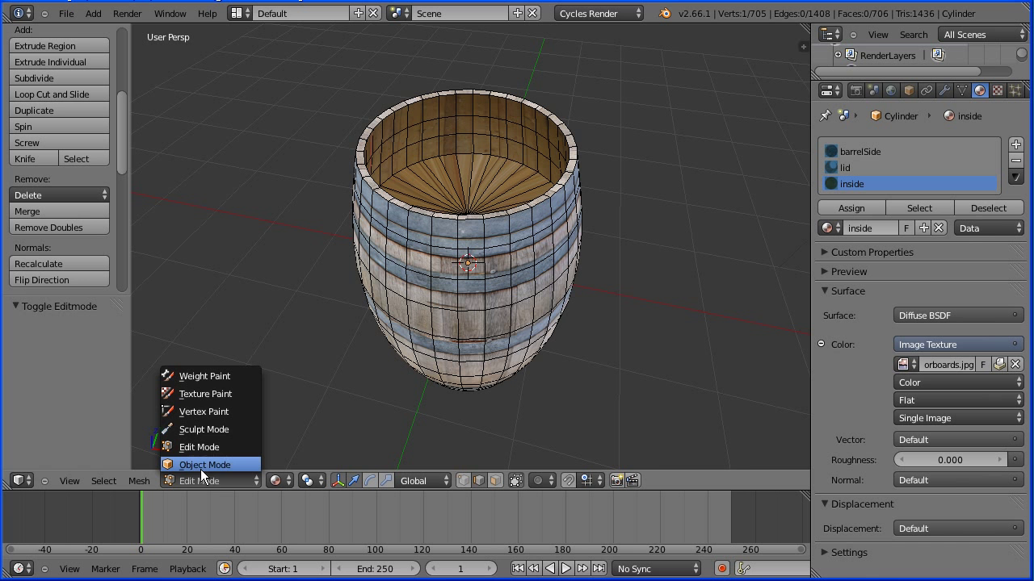
- Back in Object Mode, add a cylinder mesh inside the barrel
click(239, 466)
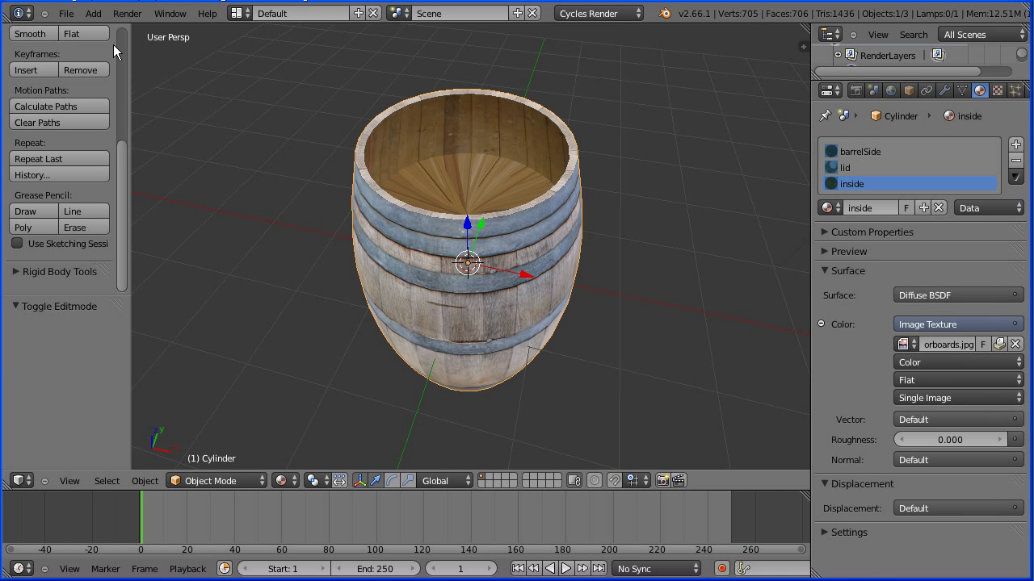
click(93, 14)
mouse_move(100, 31)
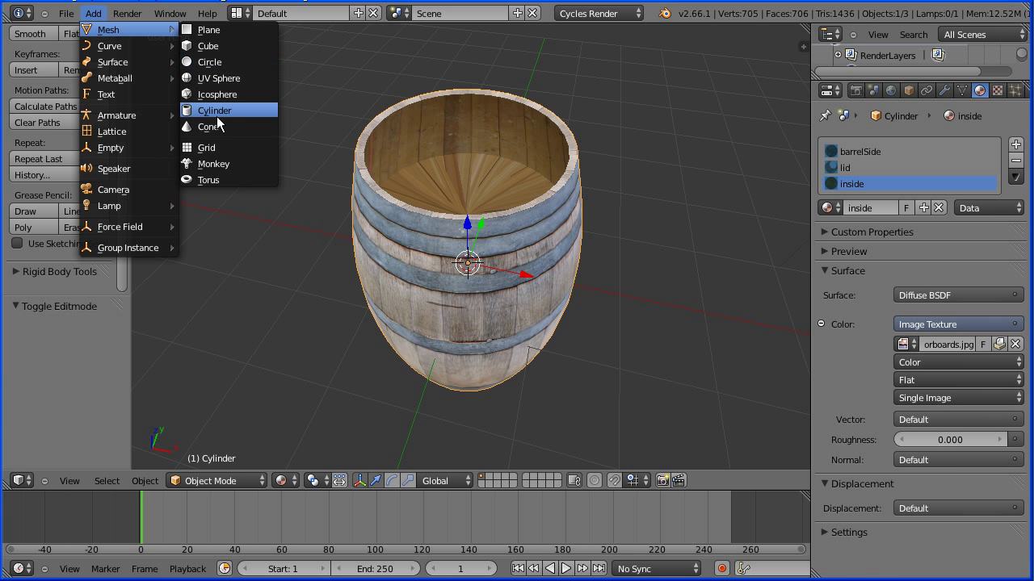
click(254, 115)
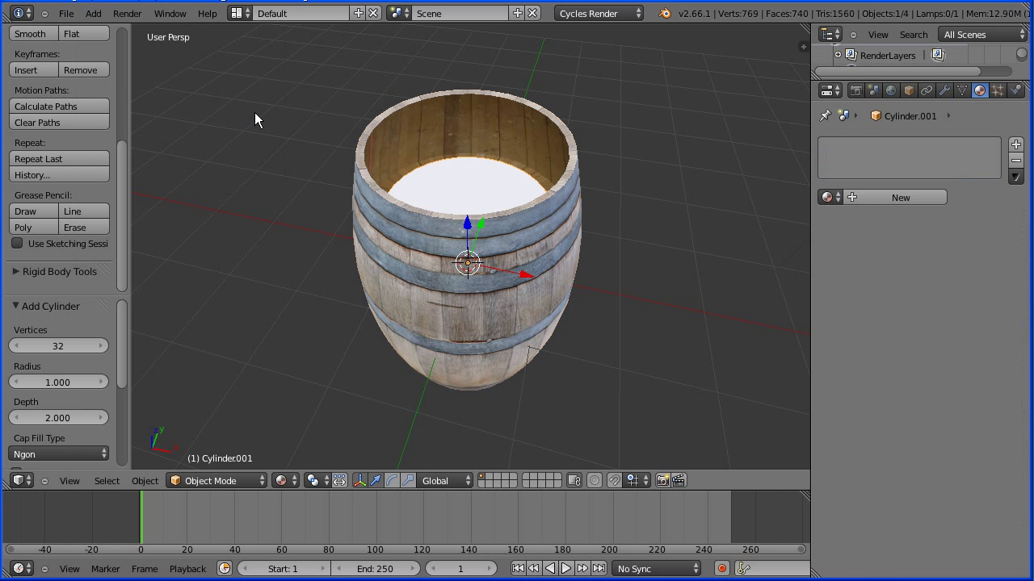
- Give the cylinder a new material named 'gold' with a yellow colour (0.8, 0.508, 0)
click(853, 194)
click(869, 198)
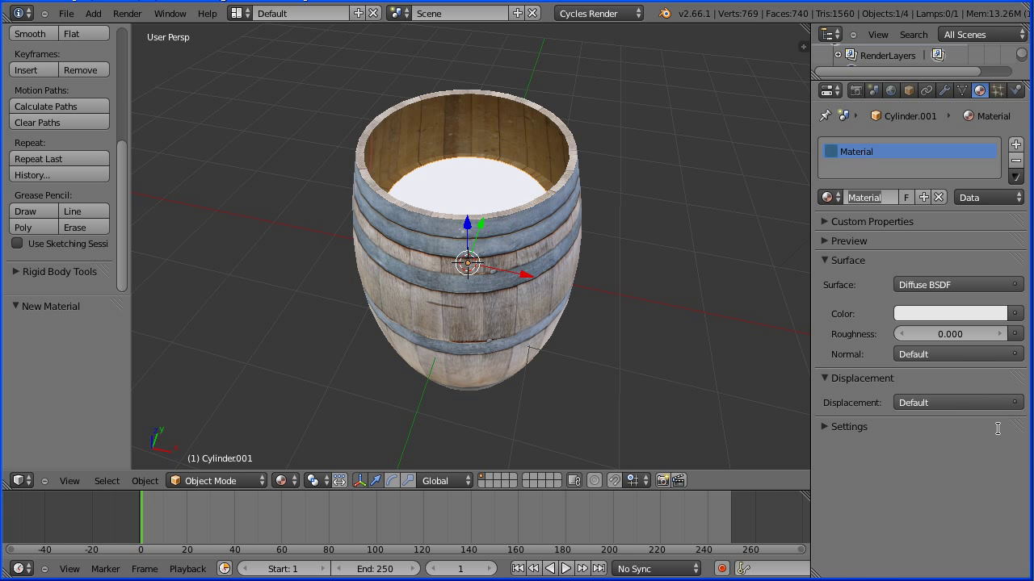
text(gold)
key(Return)
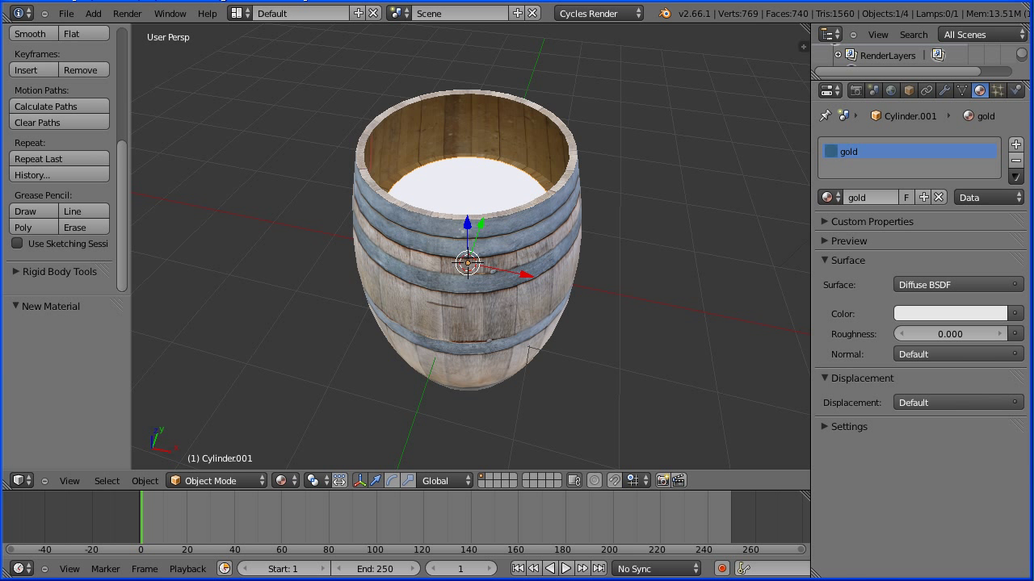
click(930, 311)
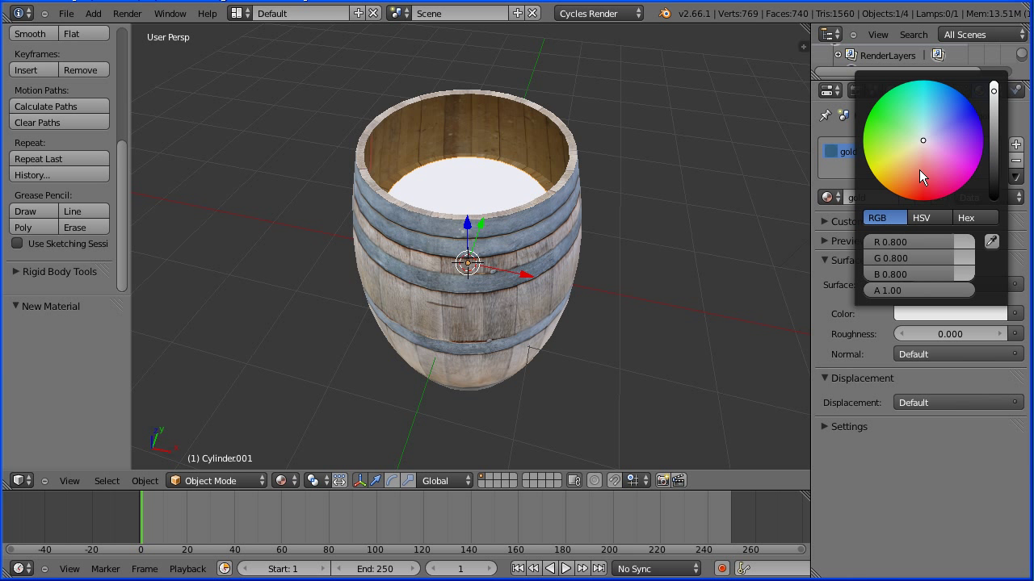
drag(921, 142, 872, 215)
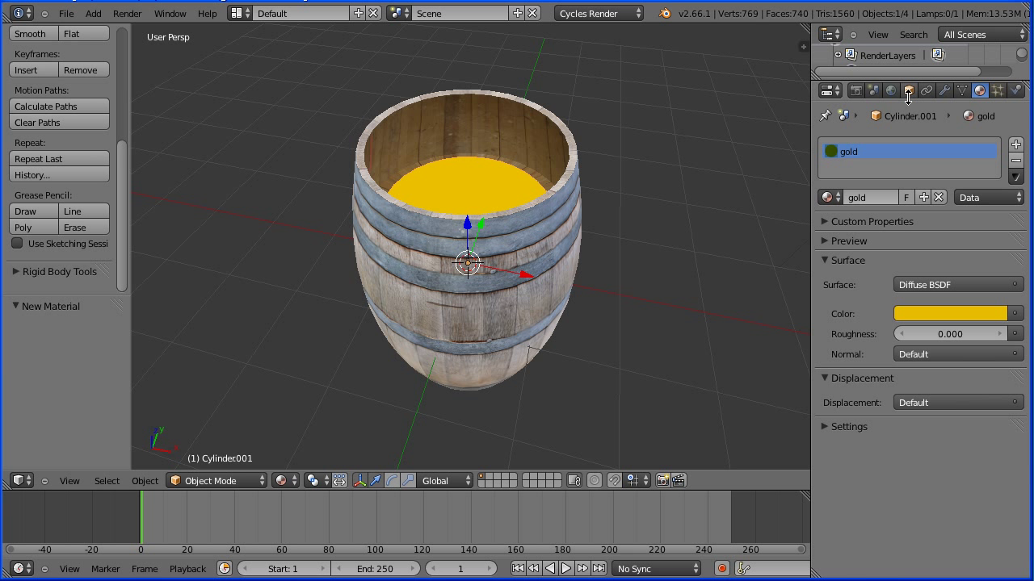
click(909, 91)
- Rename the cylinder to 'coin' and set its Location Z to 2
click(897, 144)
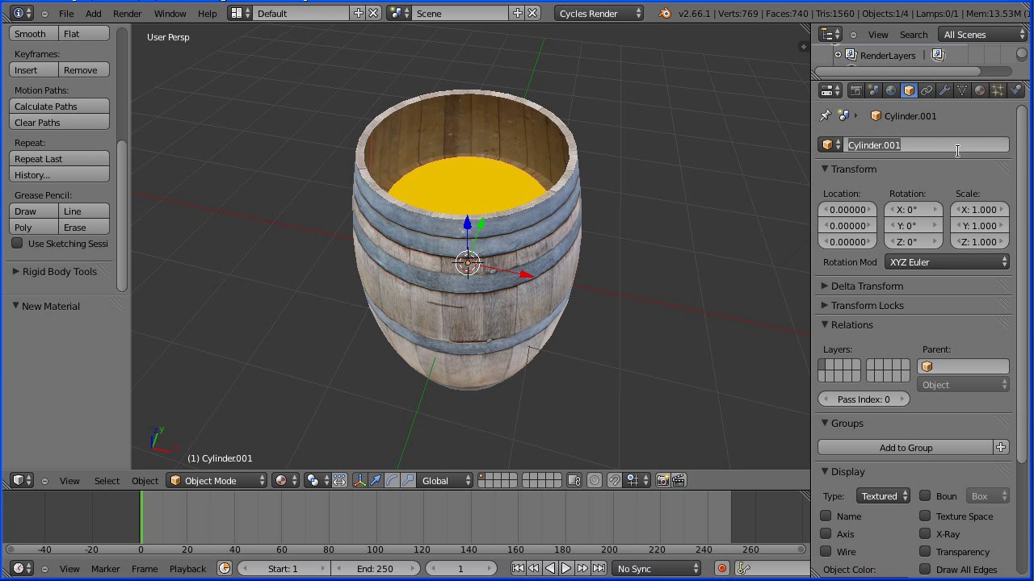
text(coin)
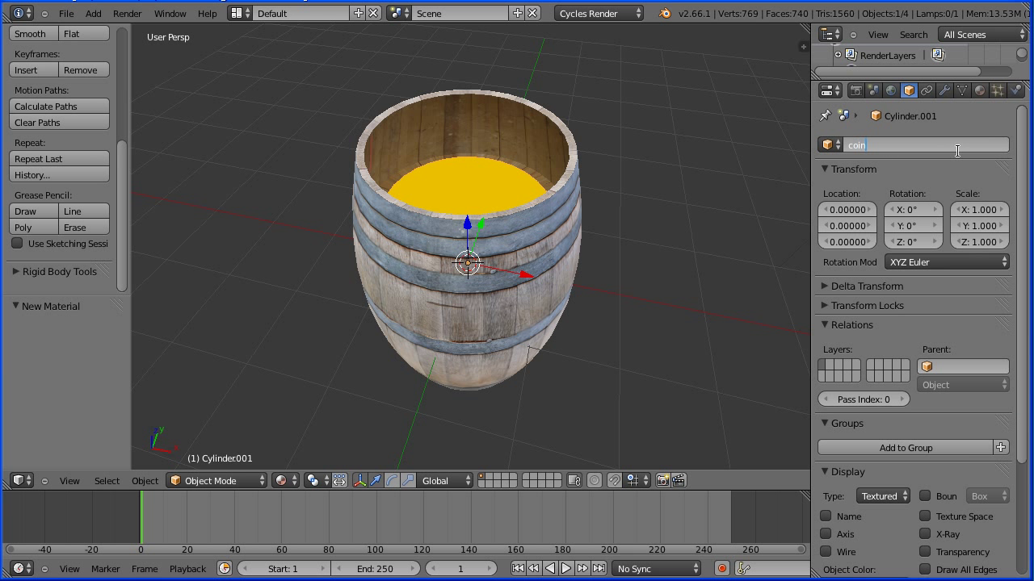
key(Return)
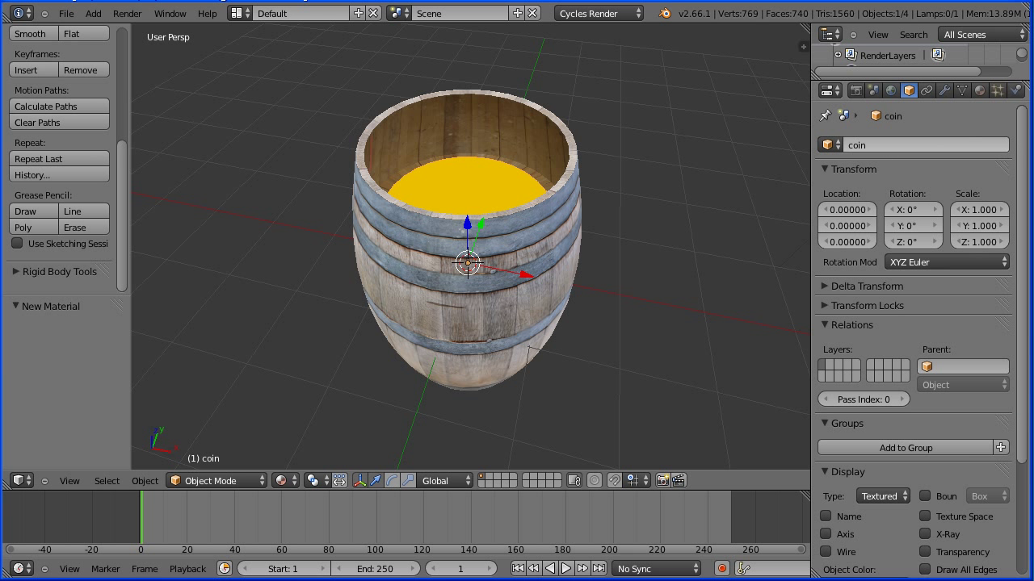
click(852, 242)
text(2)
key(Return)
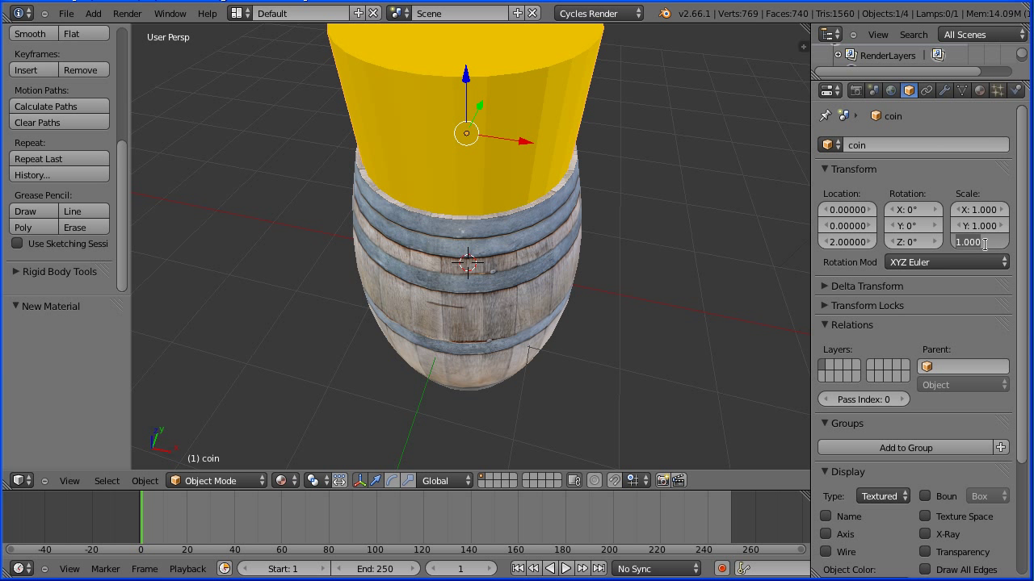
- Flatten the coin to Z scale 0.1, shrink it to 0.2 overall, and save
click(986, 243)
key(BackSpace)
text(0.1)
key(Return)
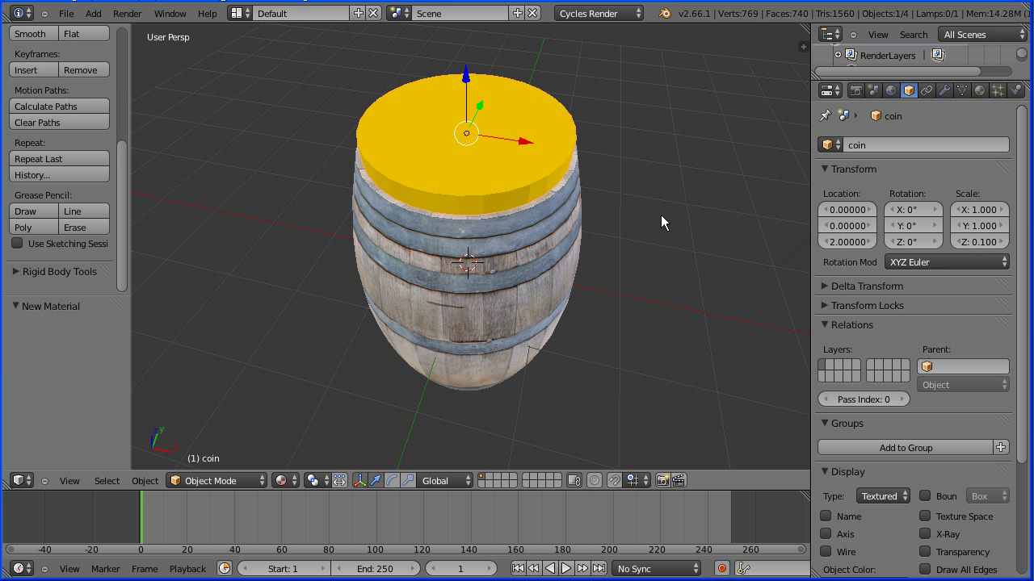
text(s0.00012)
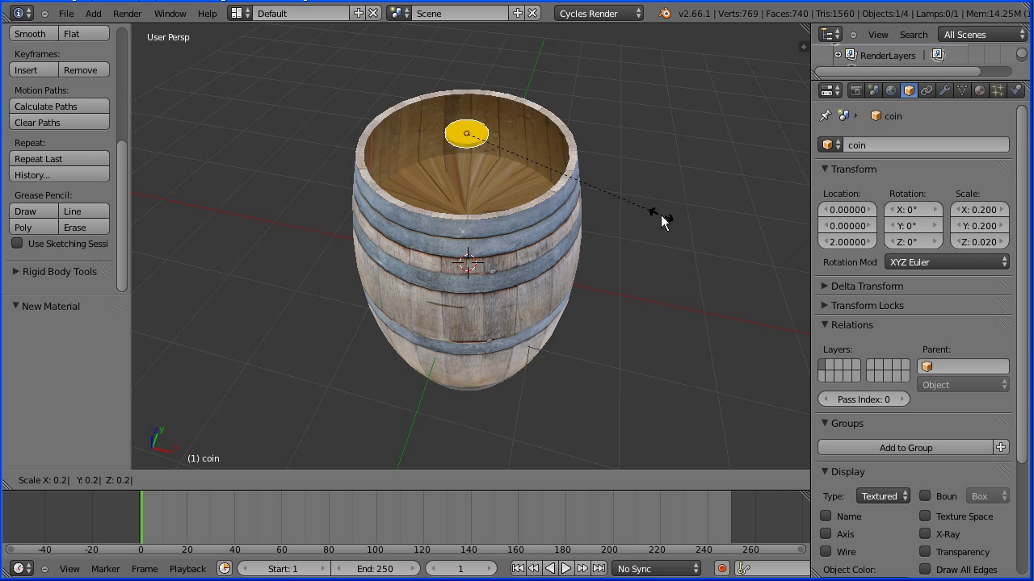
key(Return)
key(ctrl+s)
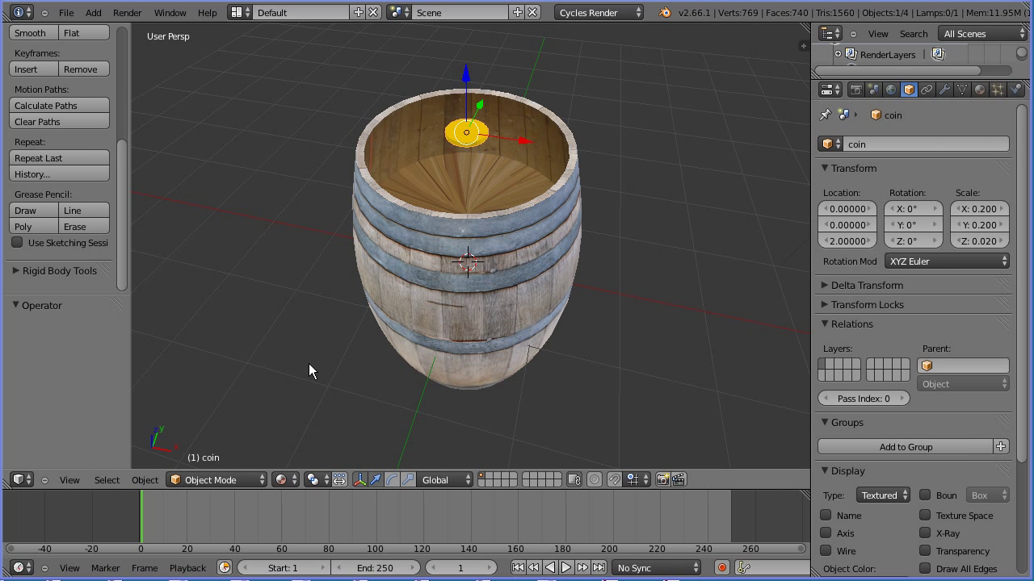
- Move the coin to layer 2 and show it together with the barrel's layer 1
click(144, 483)
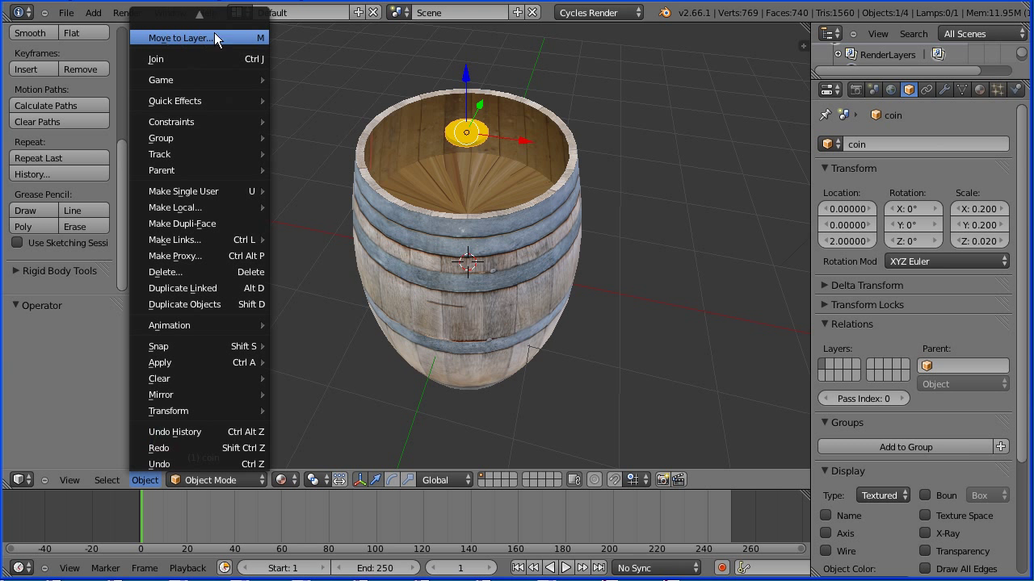
click(238, 38)
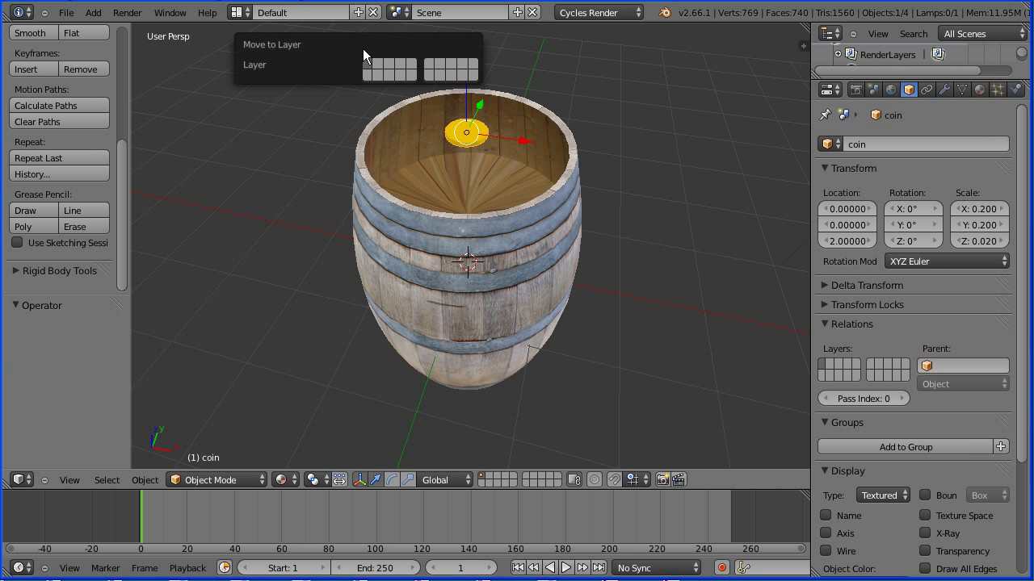
click(379, 67)
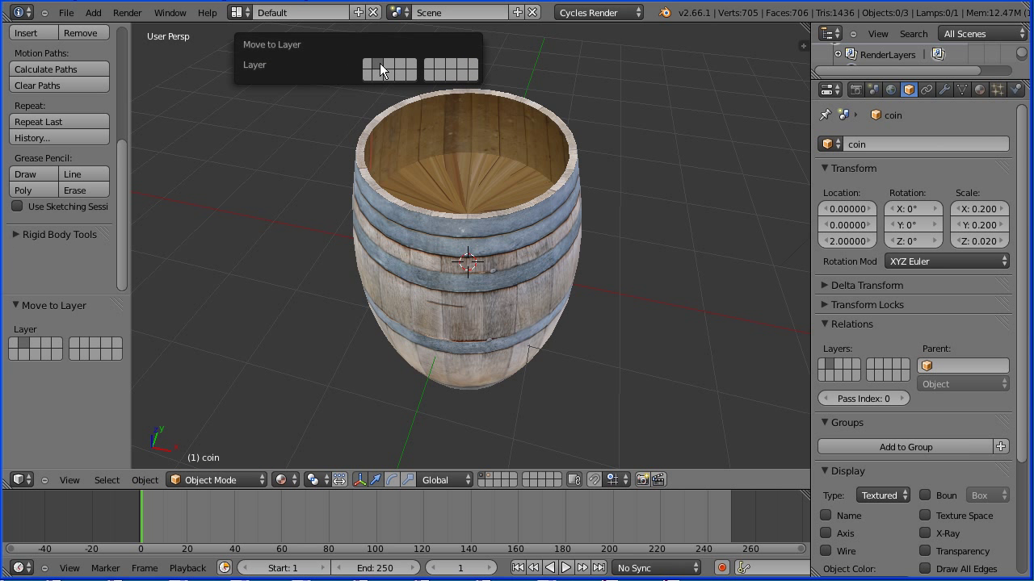
click(490, 476)
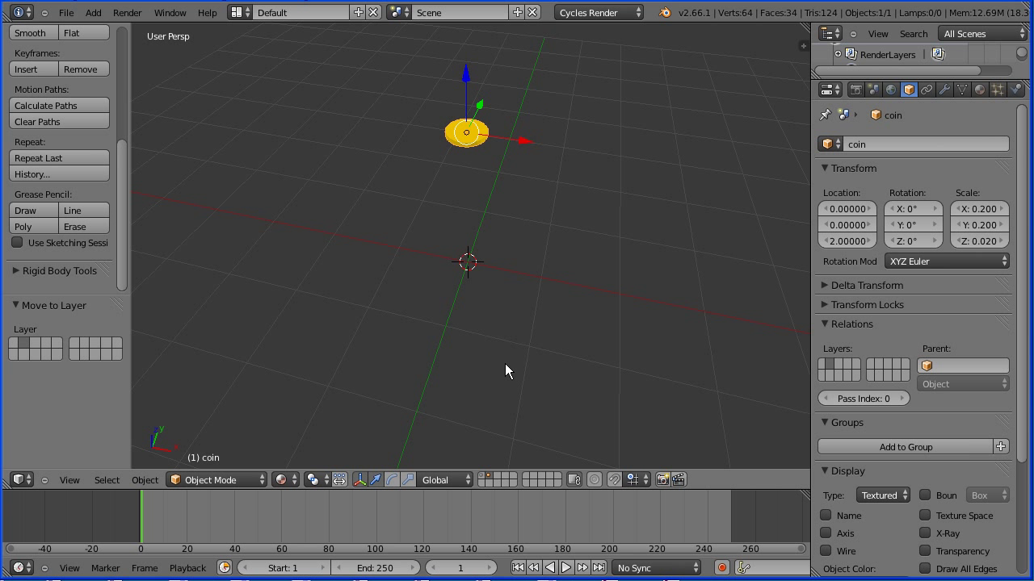
shift+click(483, 477)
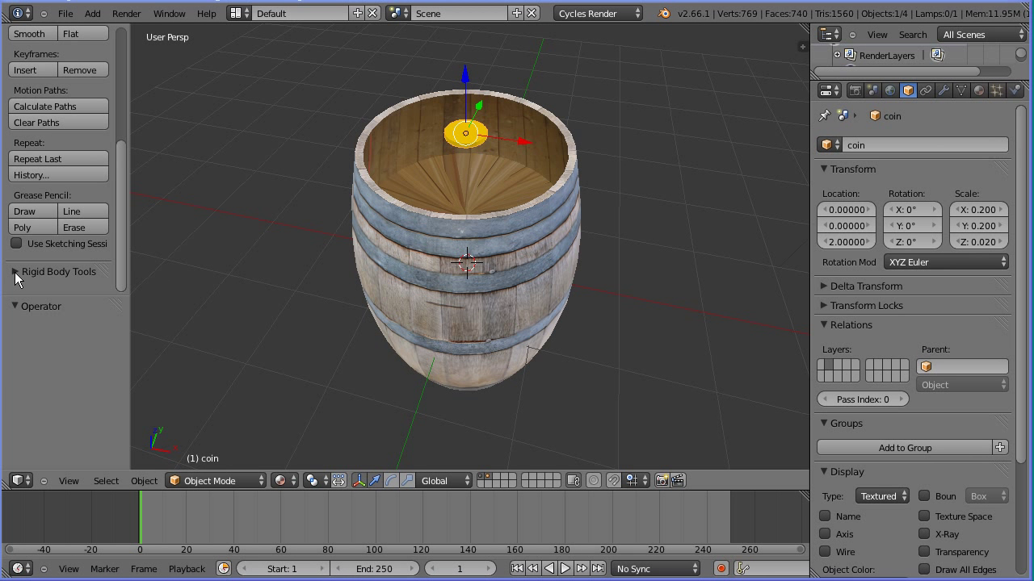
- Add the coin as an active rigid body and change its collision shape to Cylinder
click(17, 275)
drag(124, 210, 126, 291)
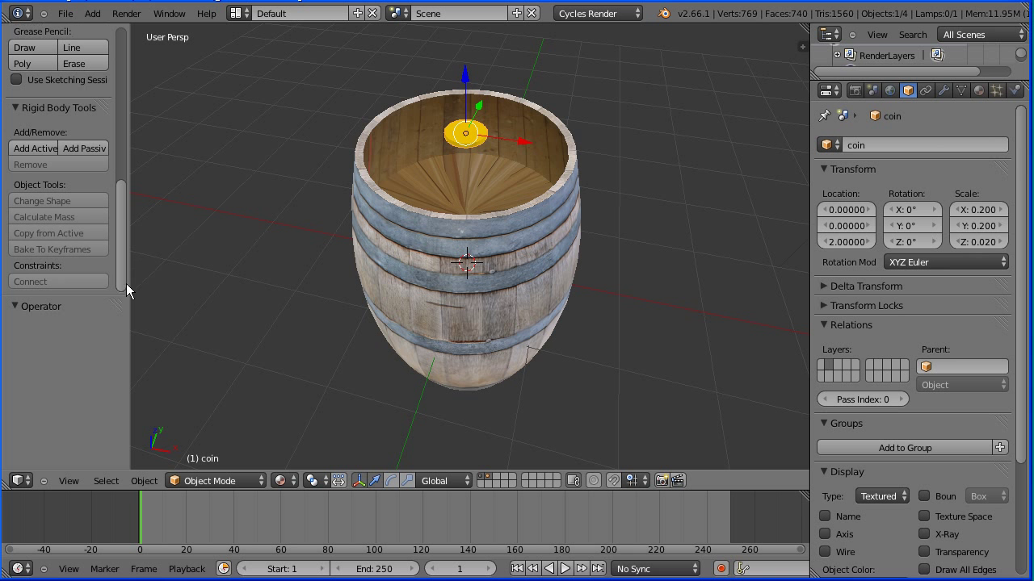
click(50, 151)
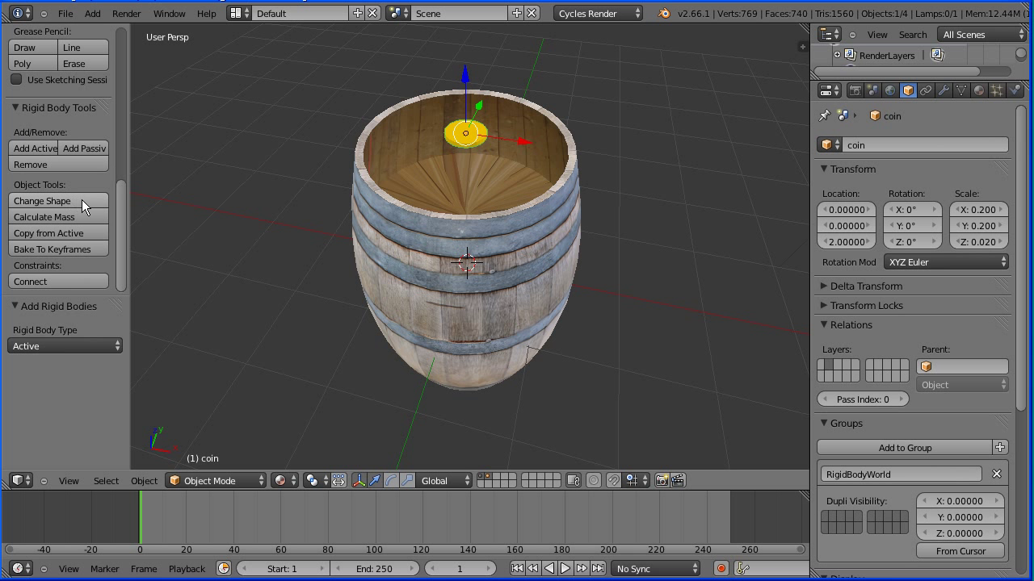
click(81, 201)
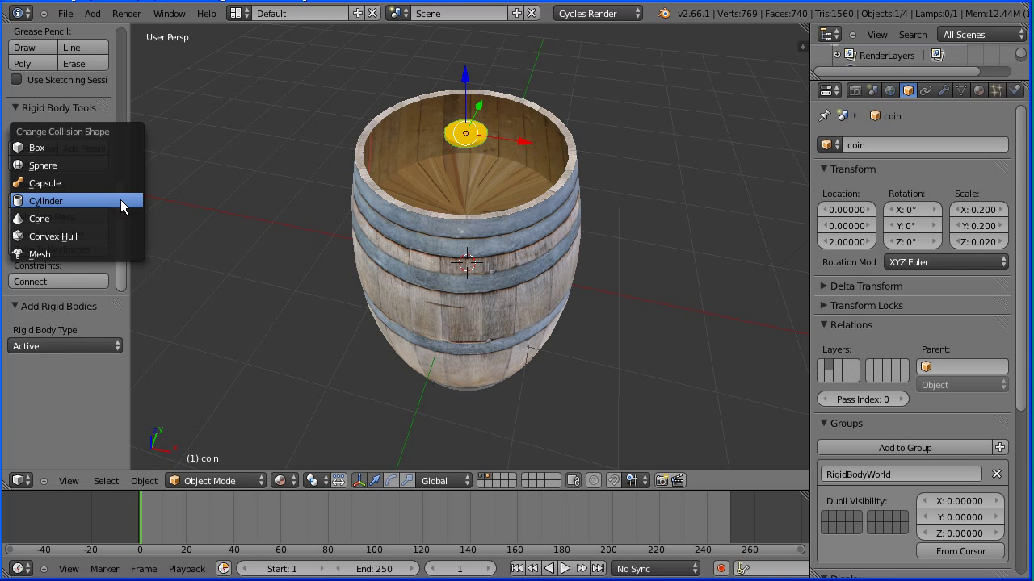
click(120, 200)
- Make the barrel a passive rigid body with a Mesh collision shape
right_click(407, 250)
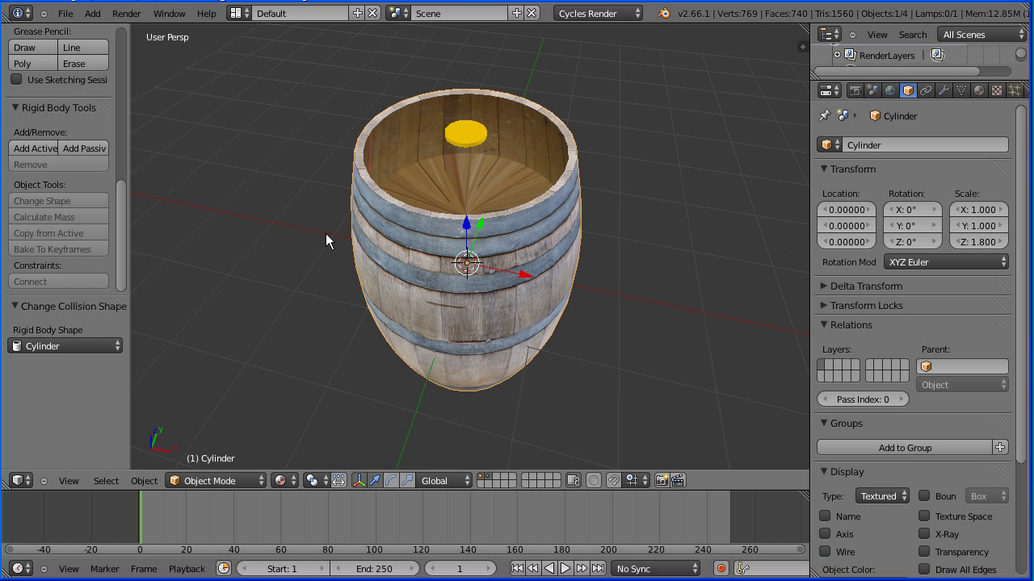
click(91, 148)
click(92, 200)
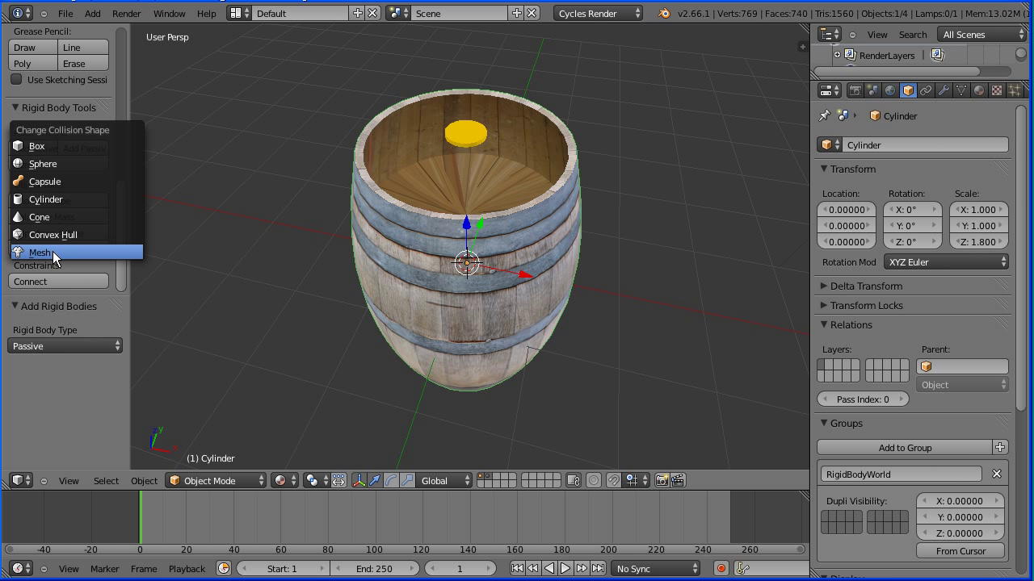
click(106, 251)
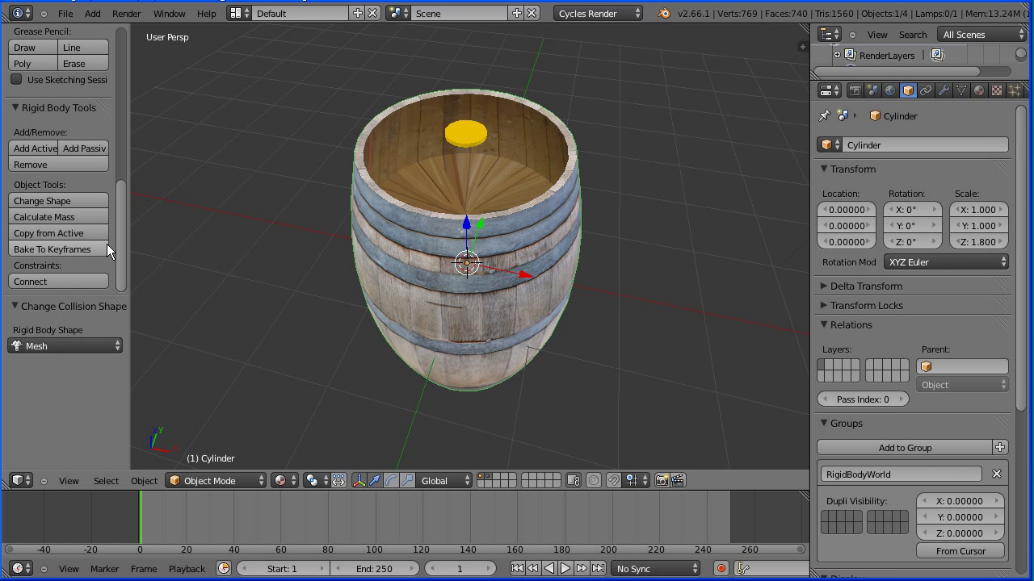
- Play the animation to watch the coin fall, rewind to frame 1, and select the coin
click(565, 568)
click(564, 571)
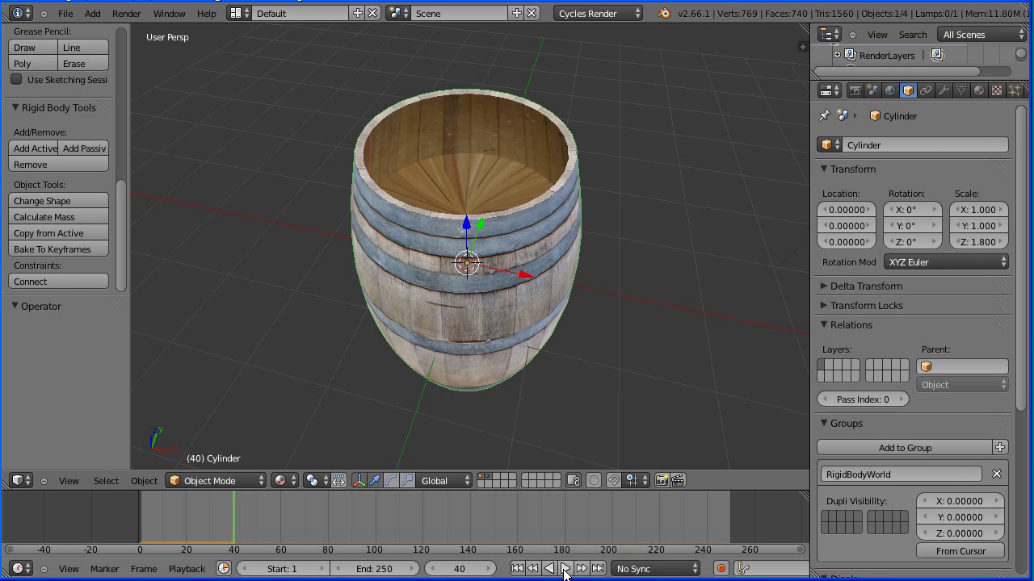
click(517, 568)
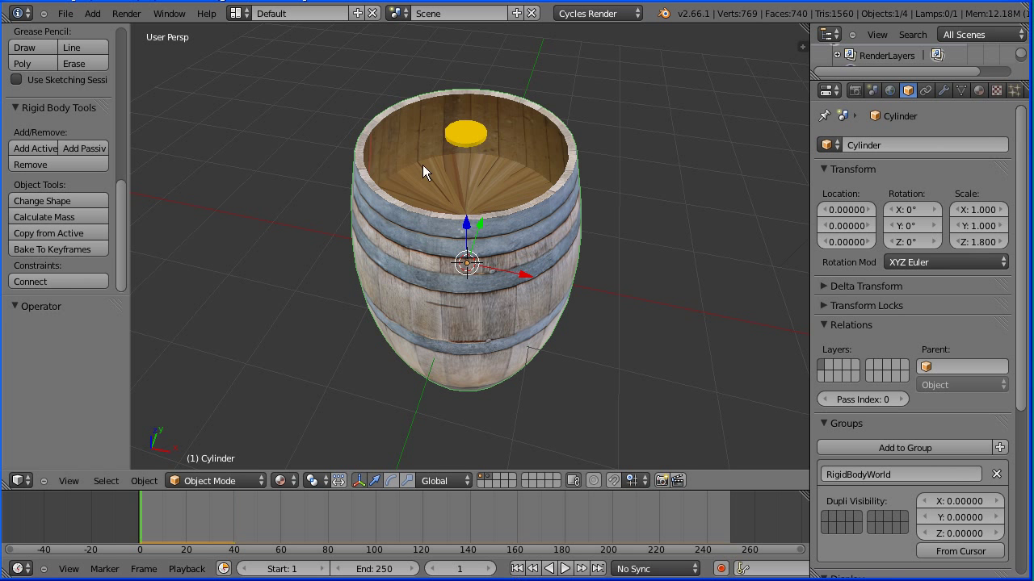
right_click(463, 134)
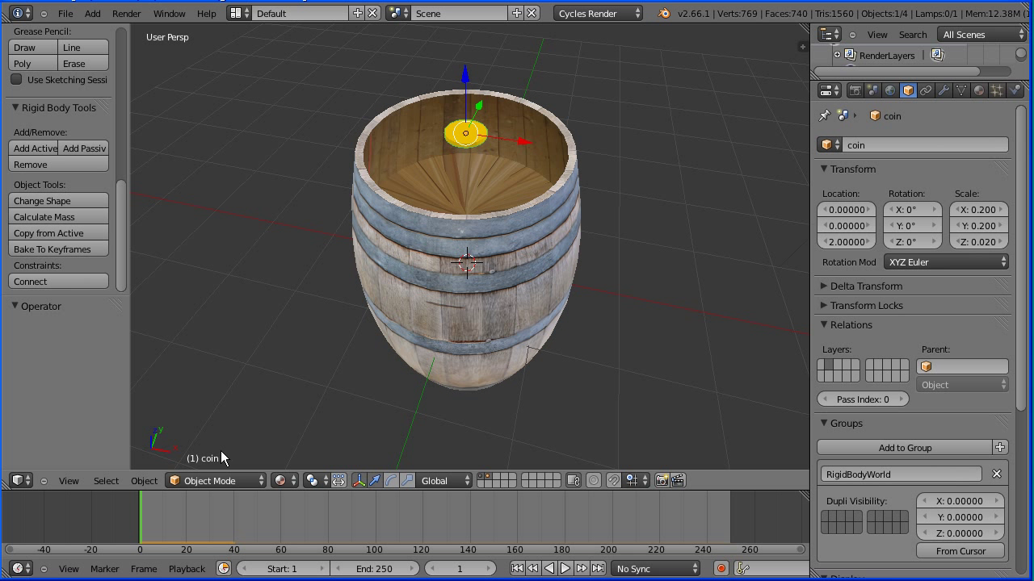
click(145, 481)
- Create linked duplicate coin.001 in place, then test the drop and rewind to frame 1
key(alt+d)
right_click(302, 361)
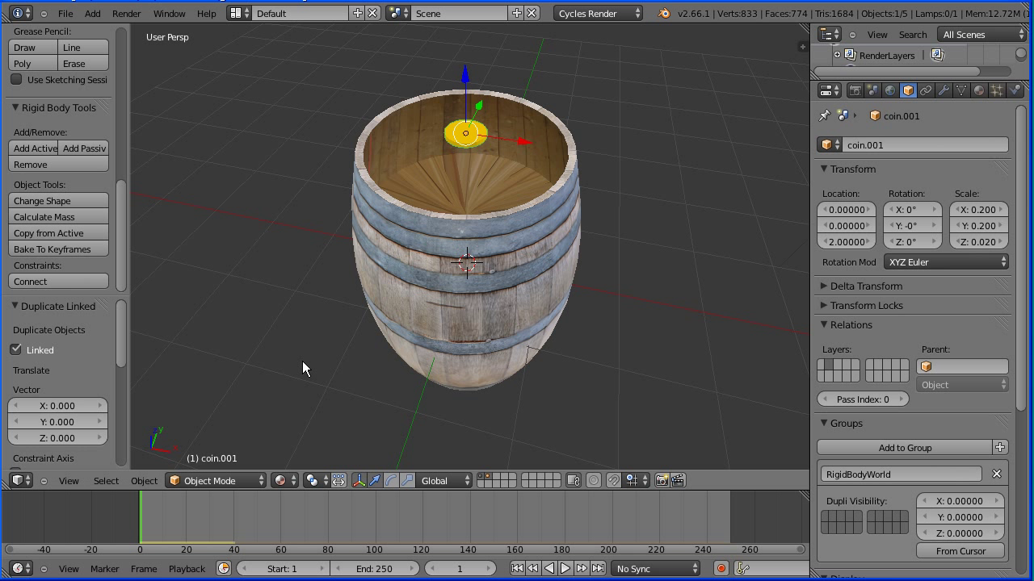
click(564, 569)
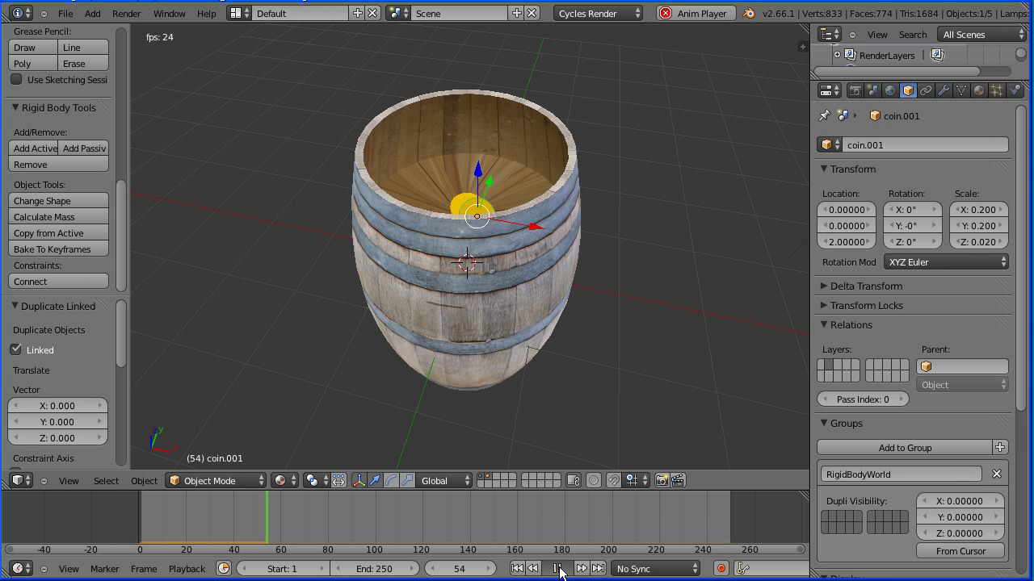
click(560, 570)
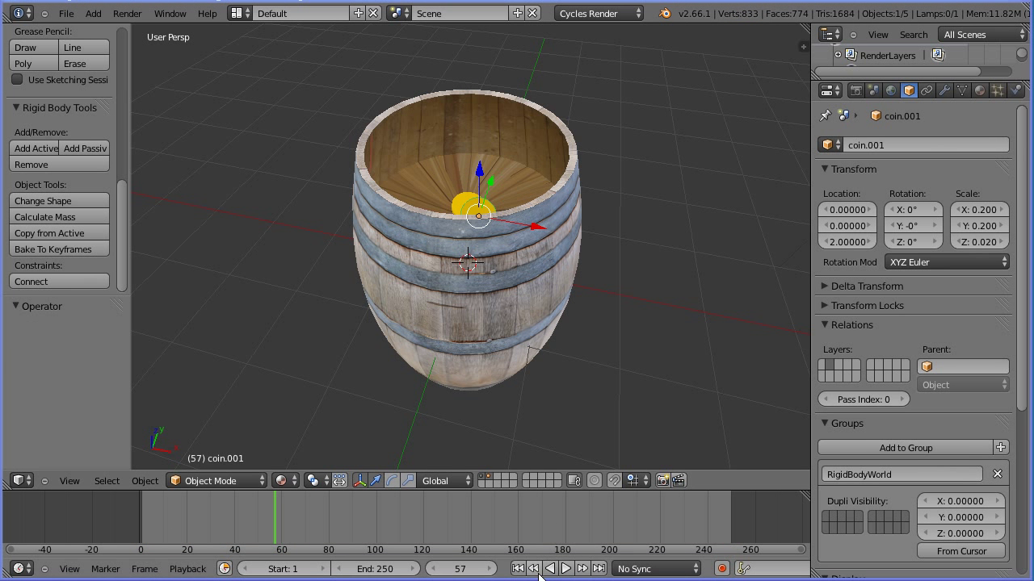
click(518, 568)
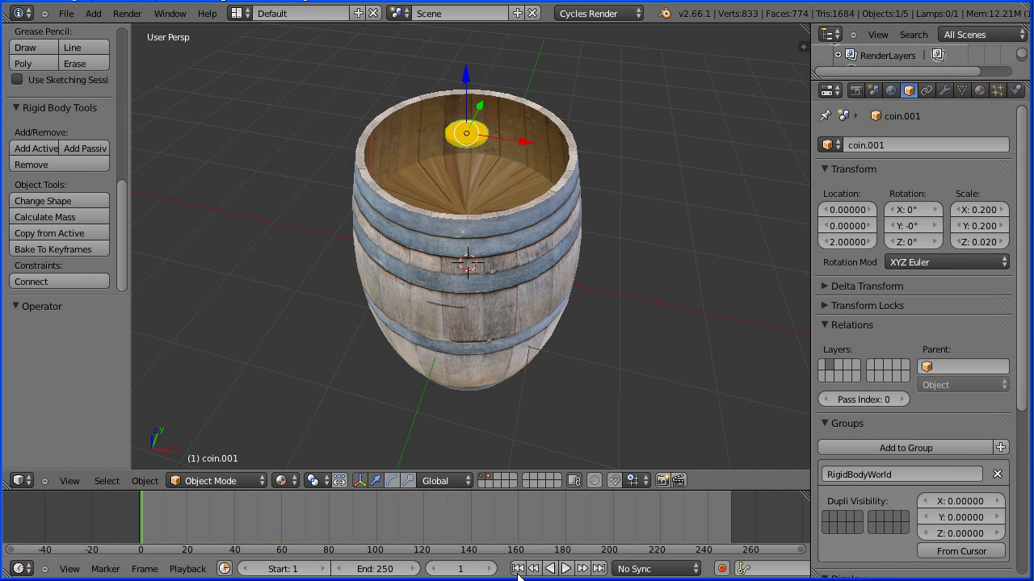
- Hide the barrel's layer, widen the outliner, and duplicate the coins repeatedly up to sixteen
click(487, 478)
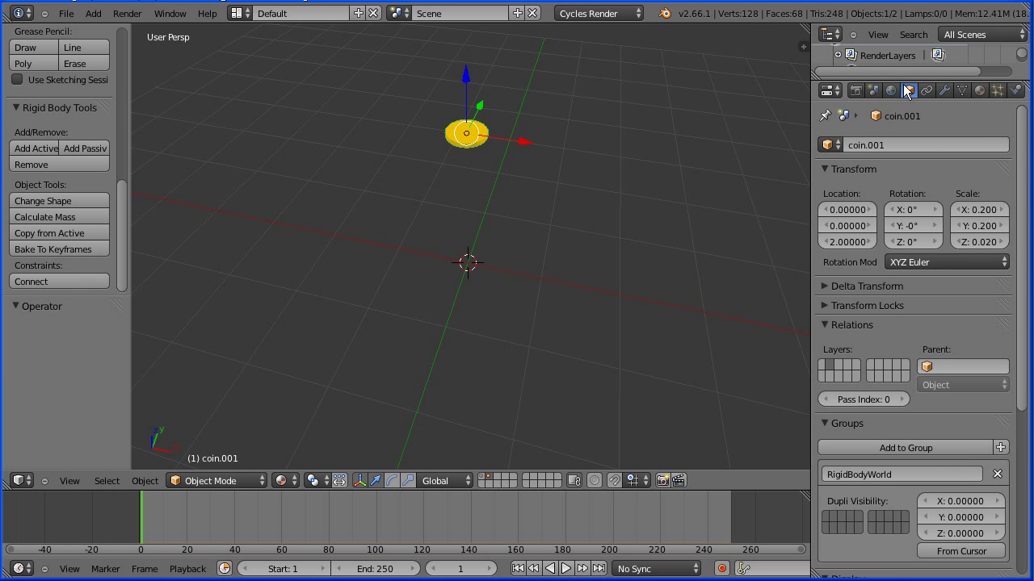
drag(905, 79, 933, 495)
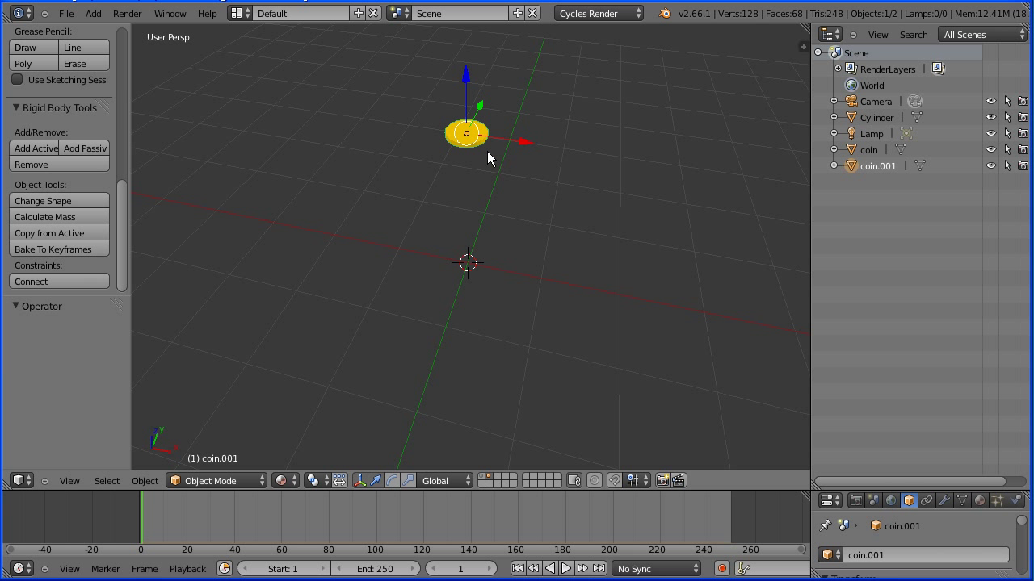
key(a)
key(a)
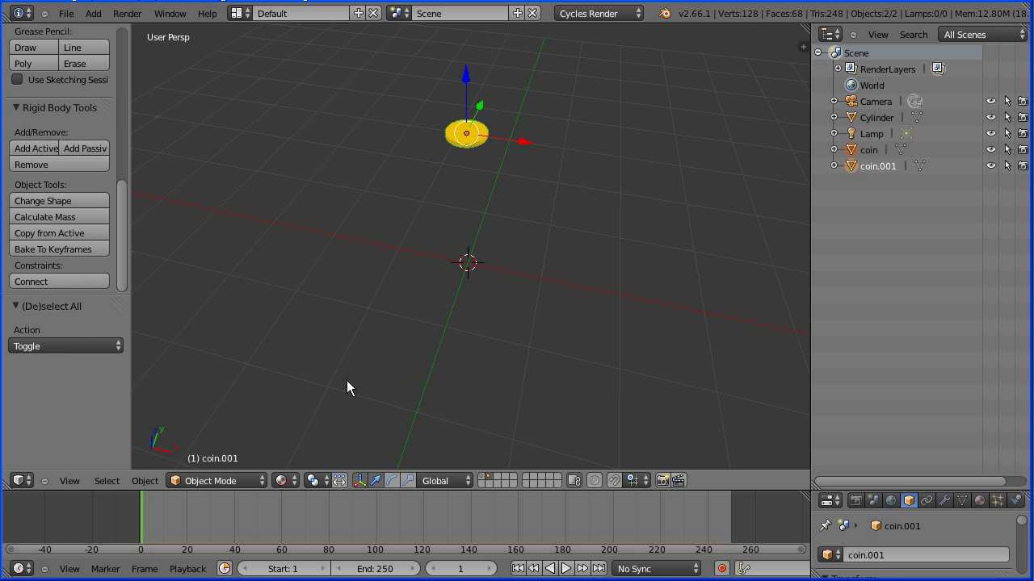
key(shift+d)
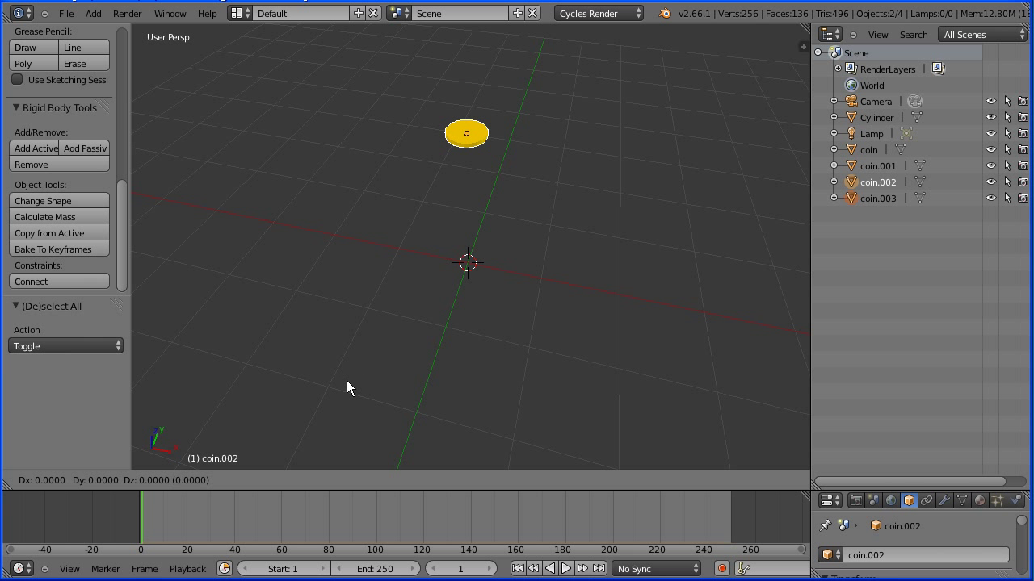
right_click(347, 380)
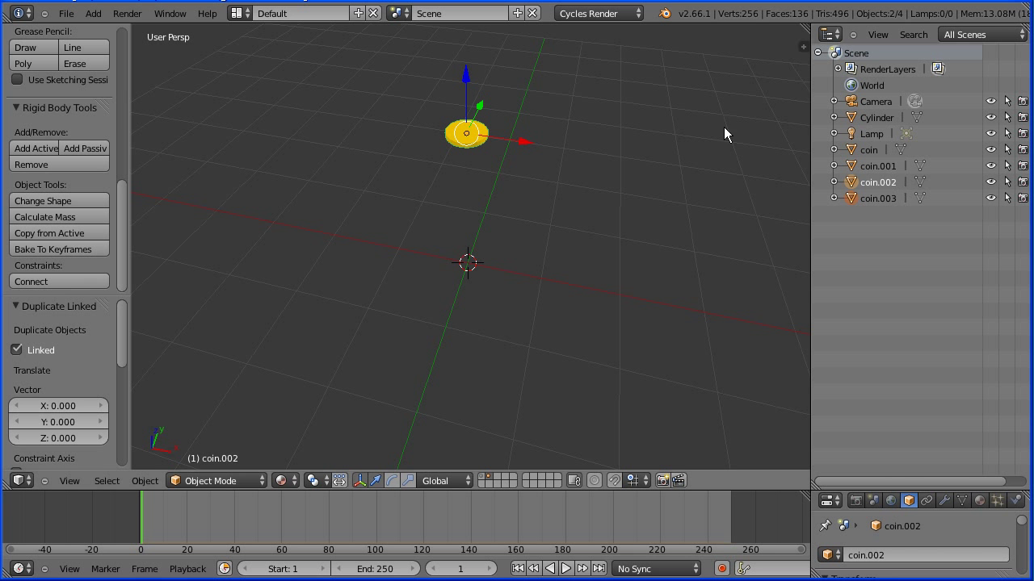
key(a)
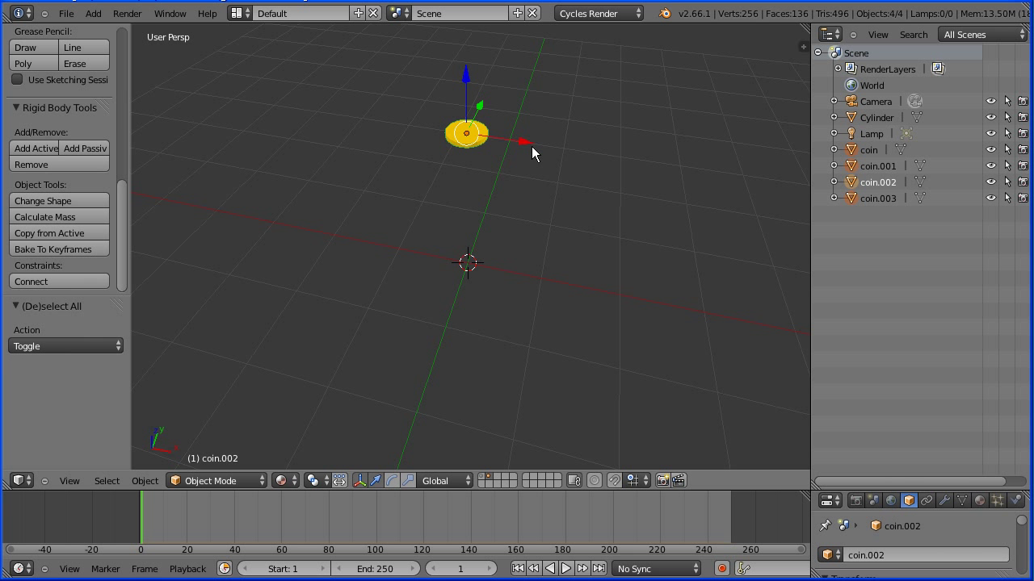
key(alt+d)
right_click(532, 148)
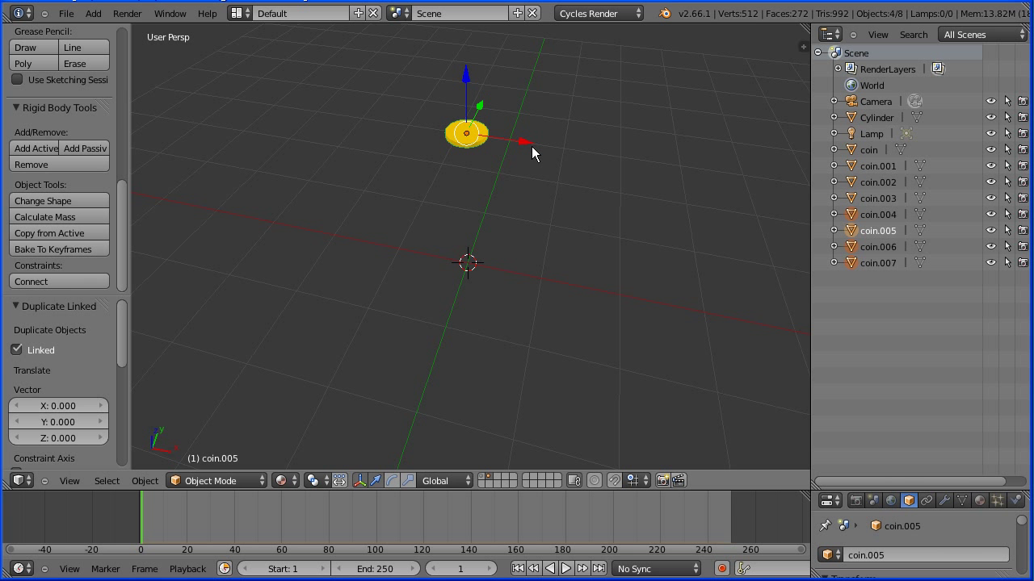
key(a)
key(a)
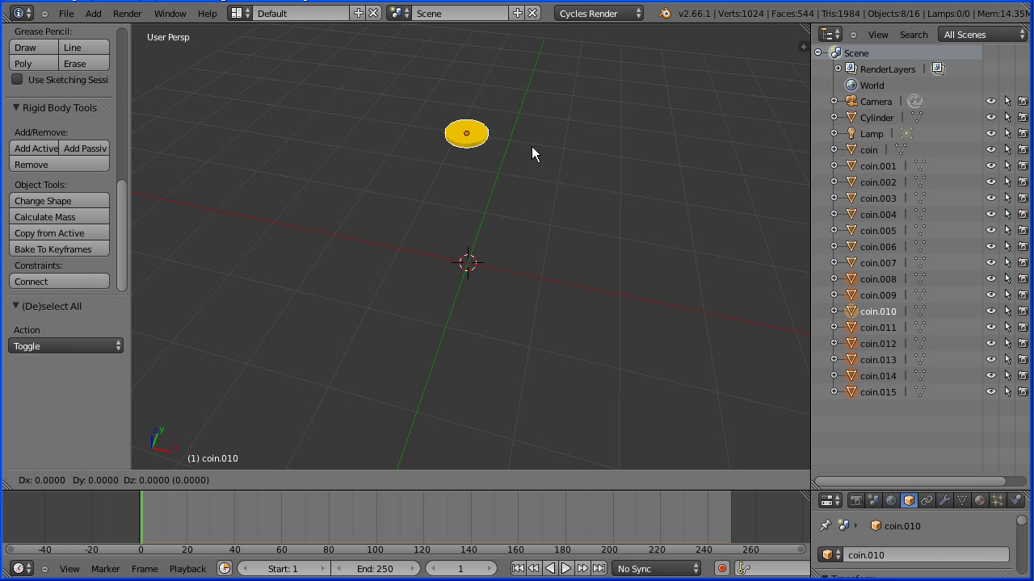
right_click(532, 153)
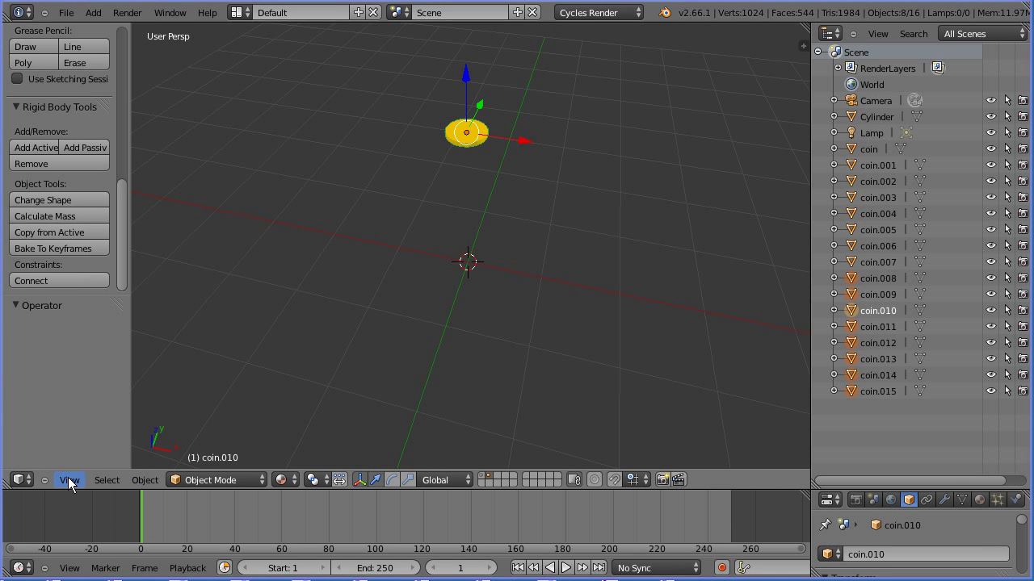
- Switch the viewport to an orthographic top view
click(71, 482)
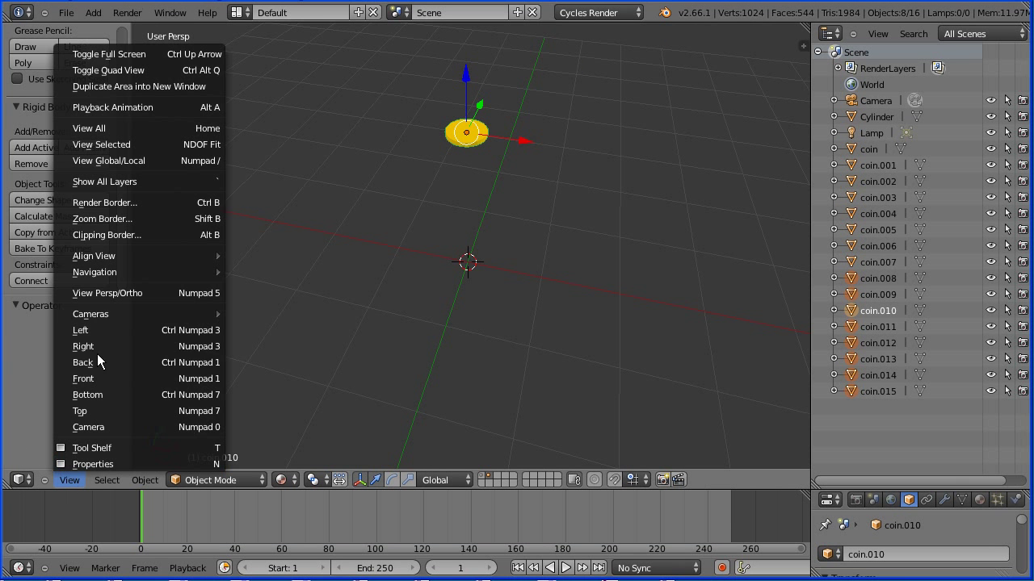
click(161, 295)
click(71, 479)
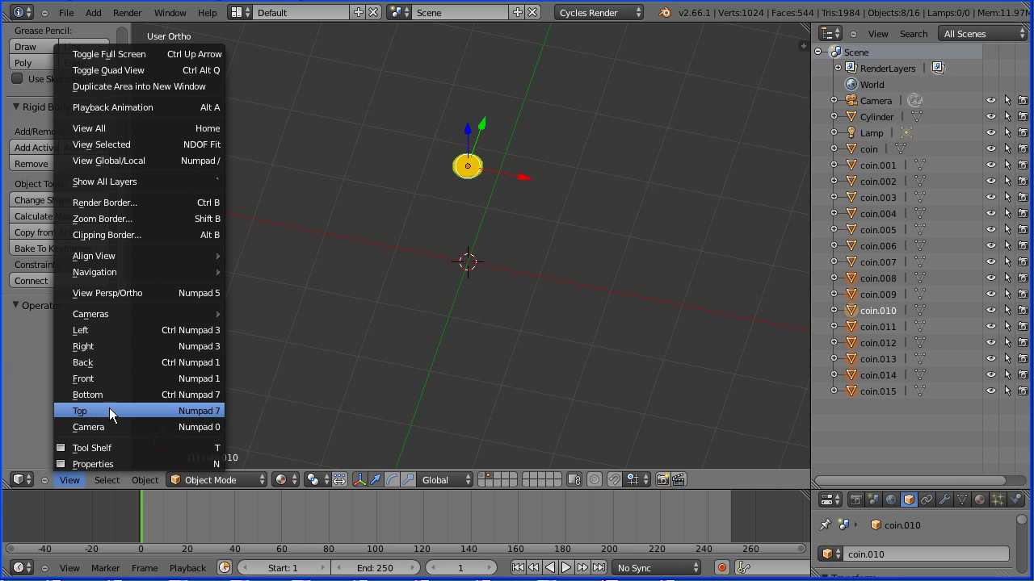
click(137, 411)
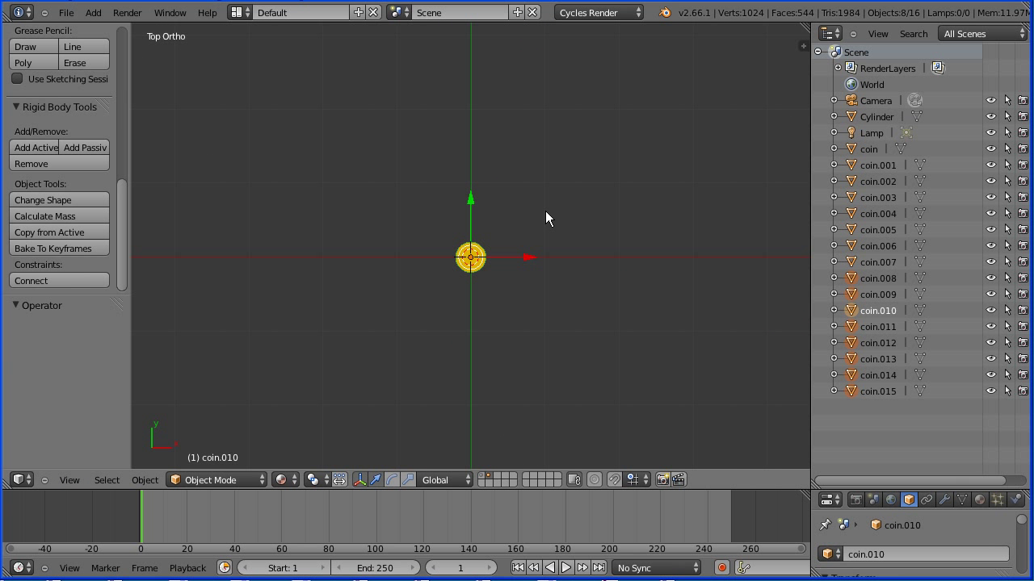
- Move the coins 0.3 along Y and then 0.3 along X
key(a)
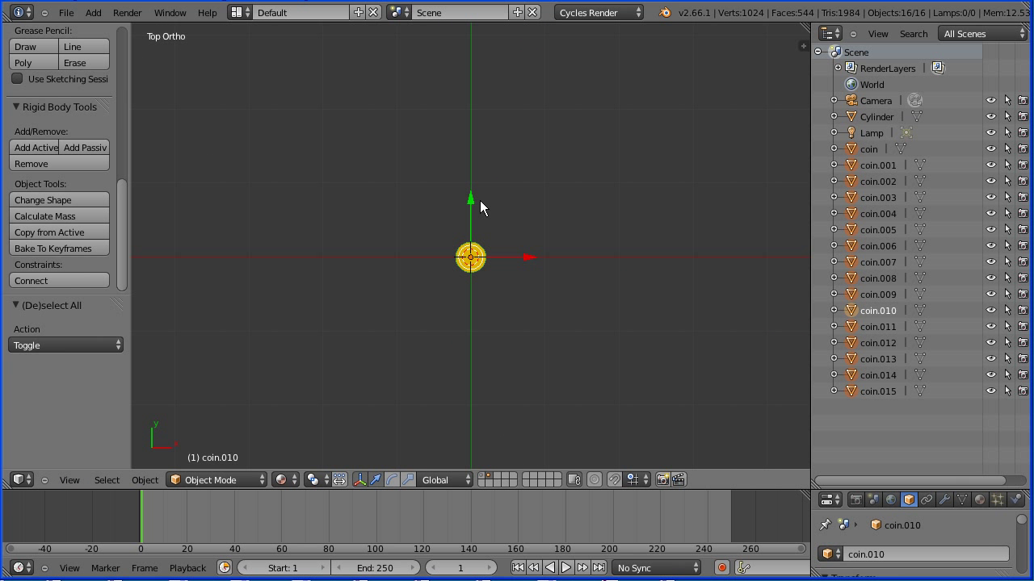
drag(472, 197, 474, 192)
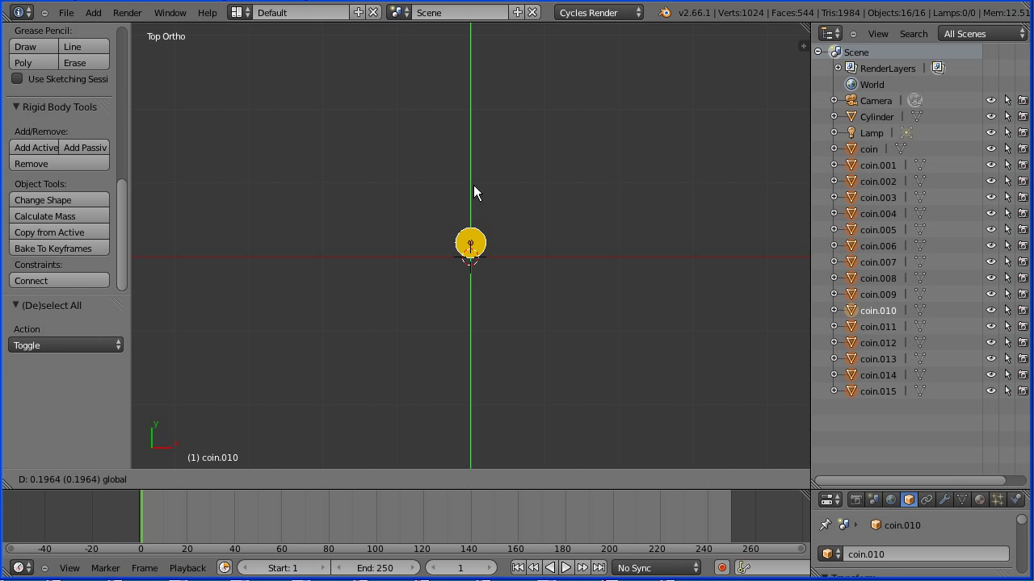
text(0.3)
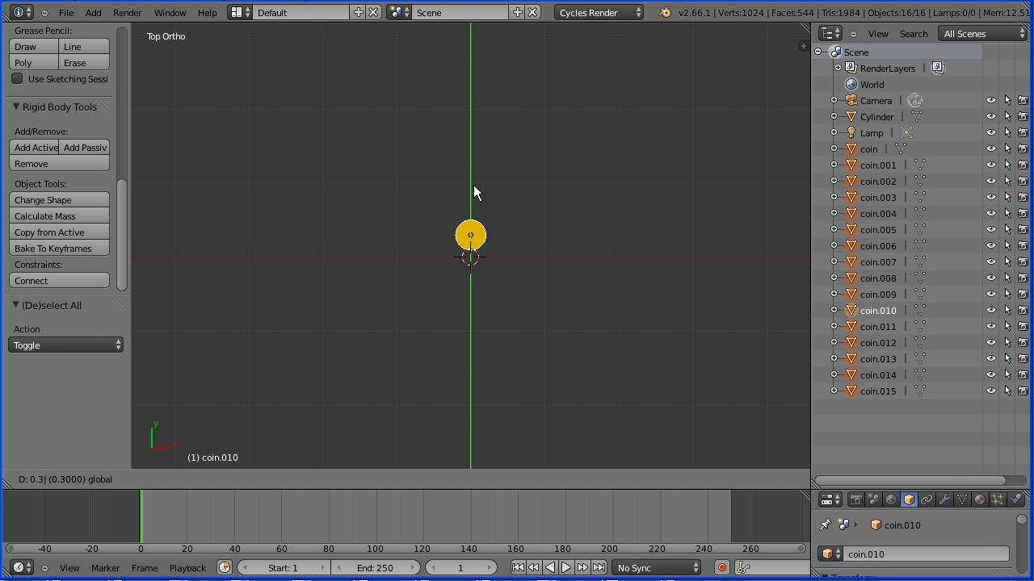
key(Return)
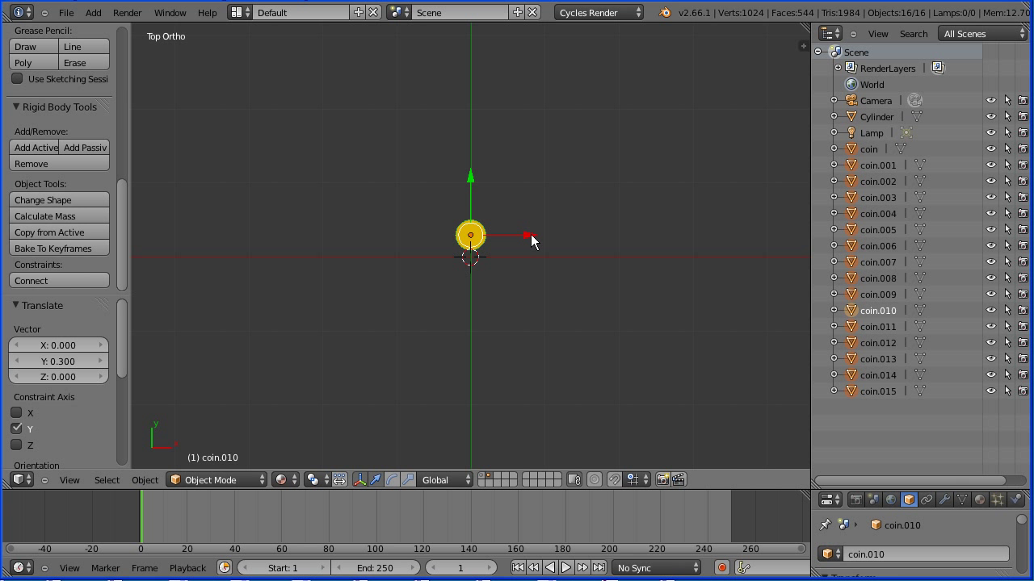
drag(531, 234, 548, 230)
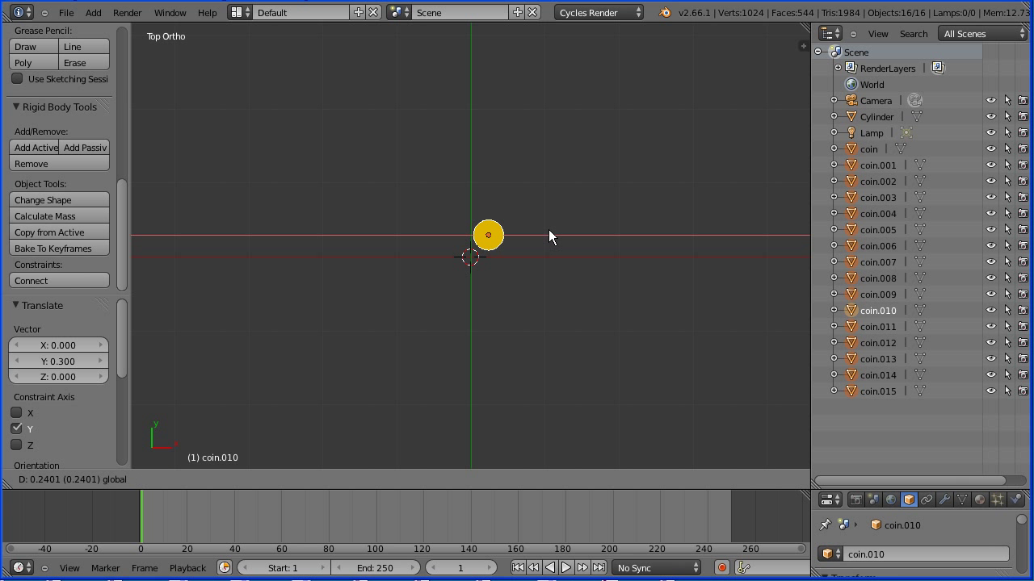
text(0.3)
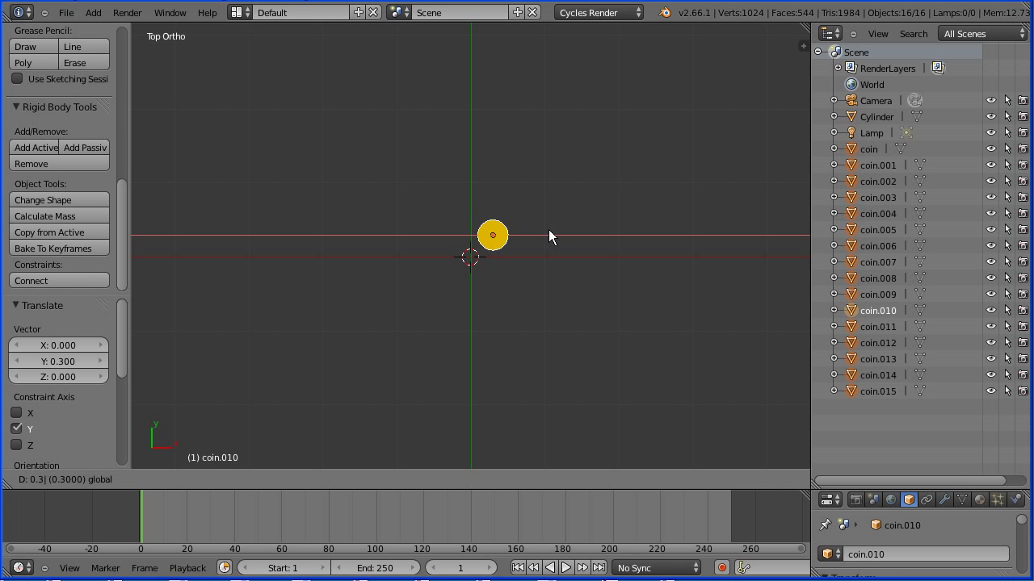
key(Return)
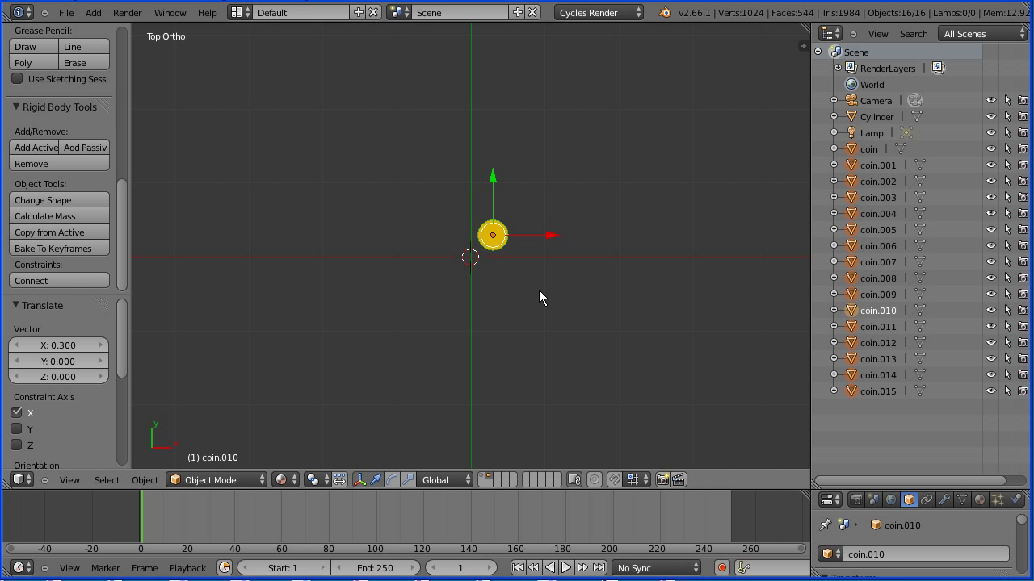
- Make a linked copy of the coin stack and move it -0.6 along Y
key(alt+d)
key(Escape)
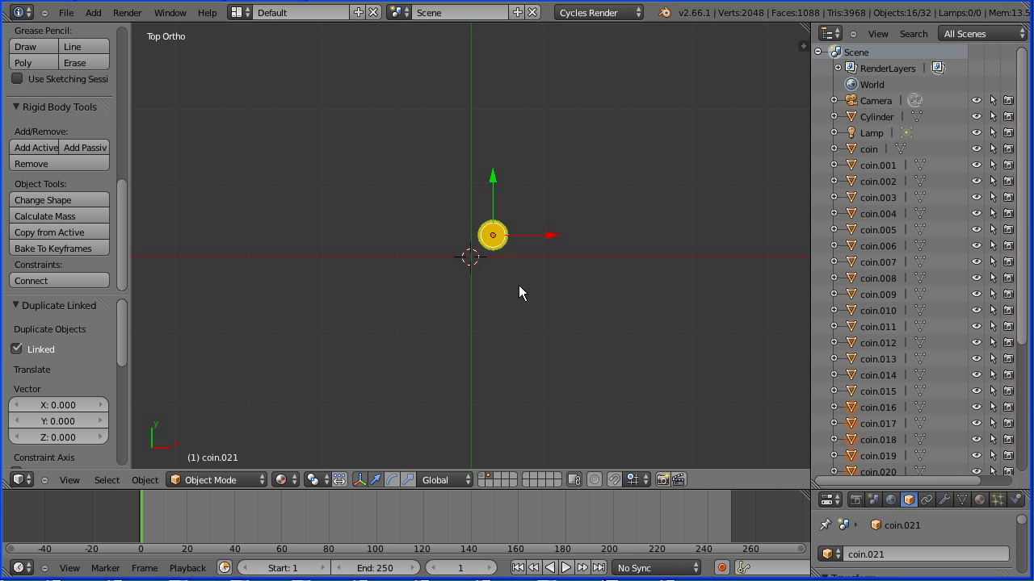
drag(493, 177, 494, 186)
text(0)
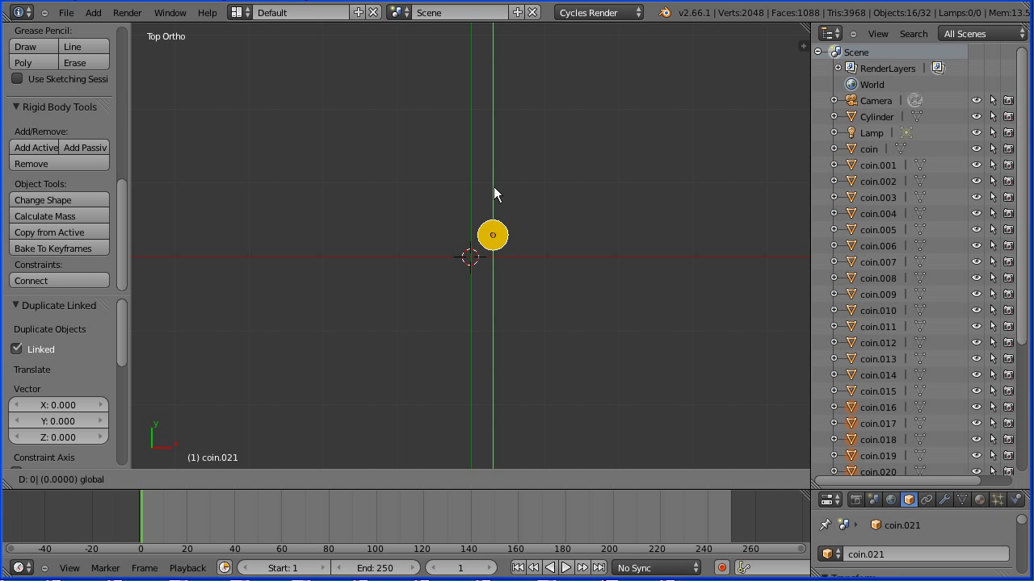
text(-.6)
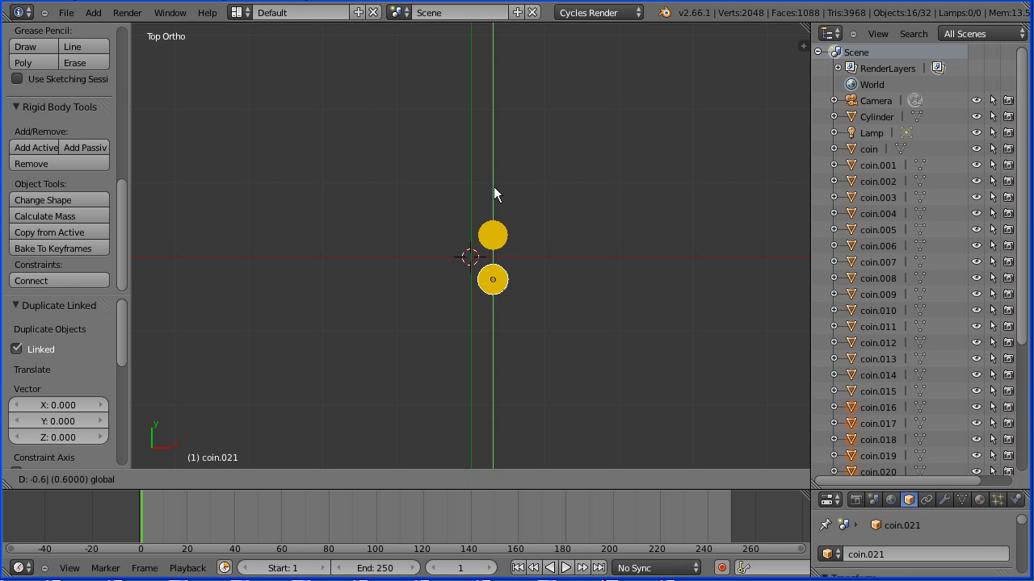
key(Return)
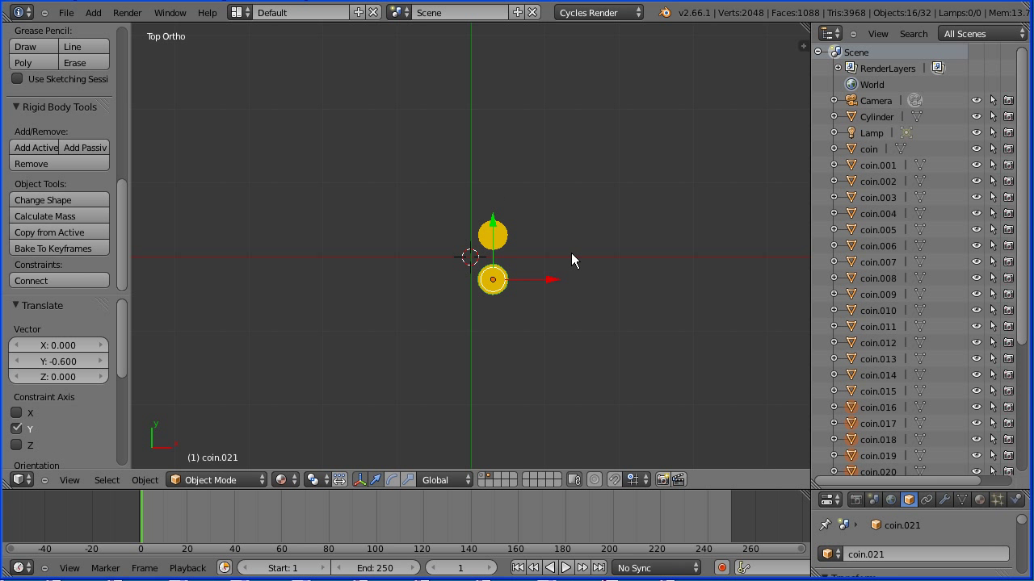
- Linked-copy both coin stacks, shift the copies -0.6 along X, and save the file
key(a)
key(a)
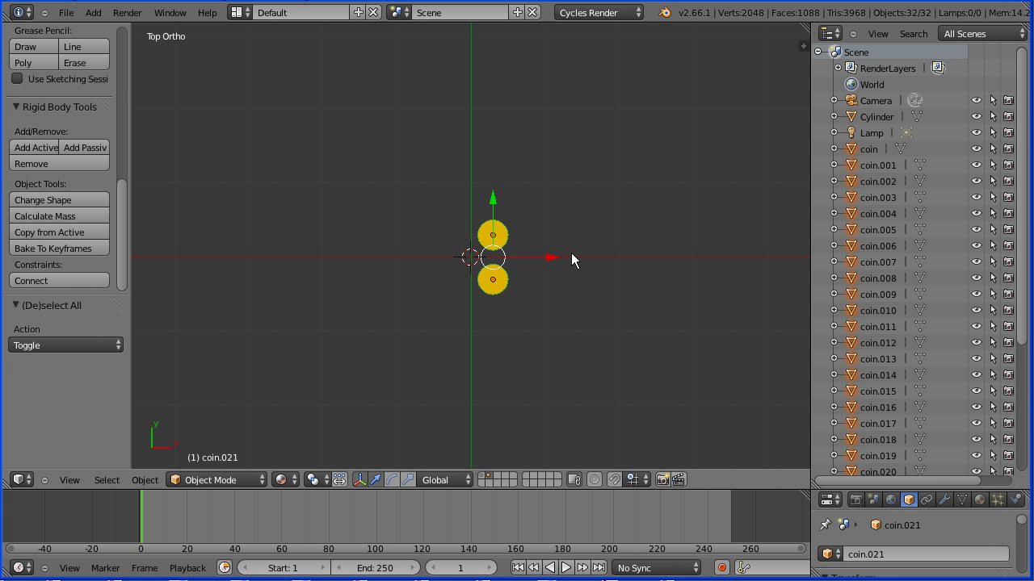
key(alt+d)
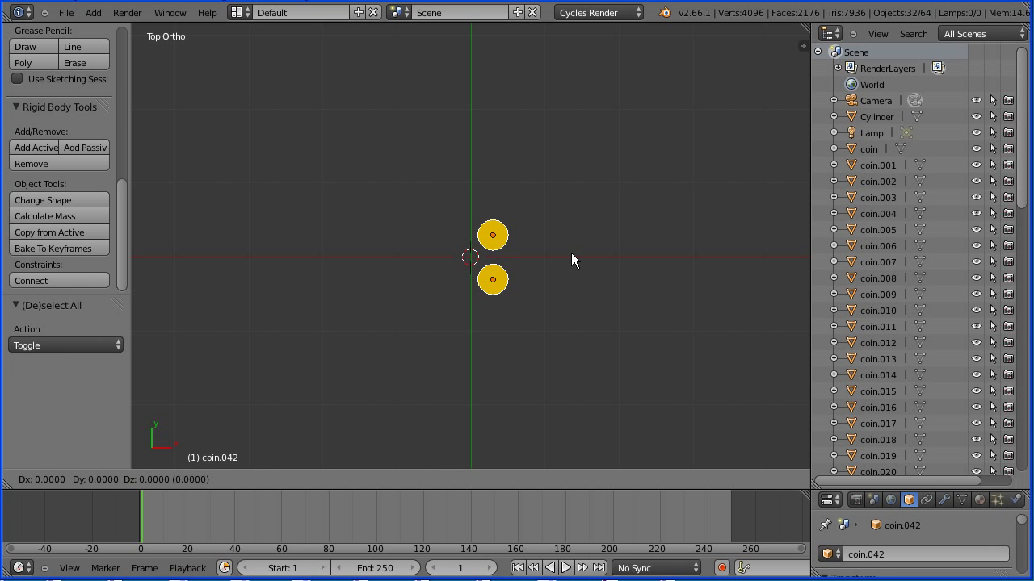
key(Escape)
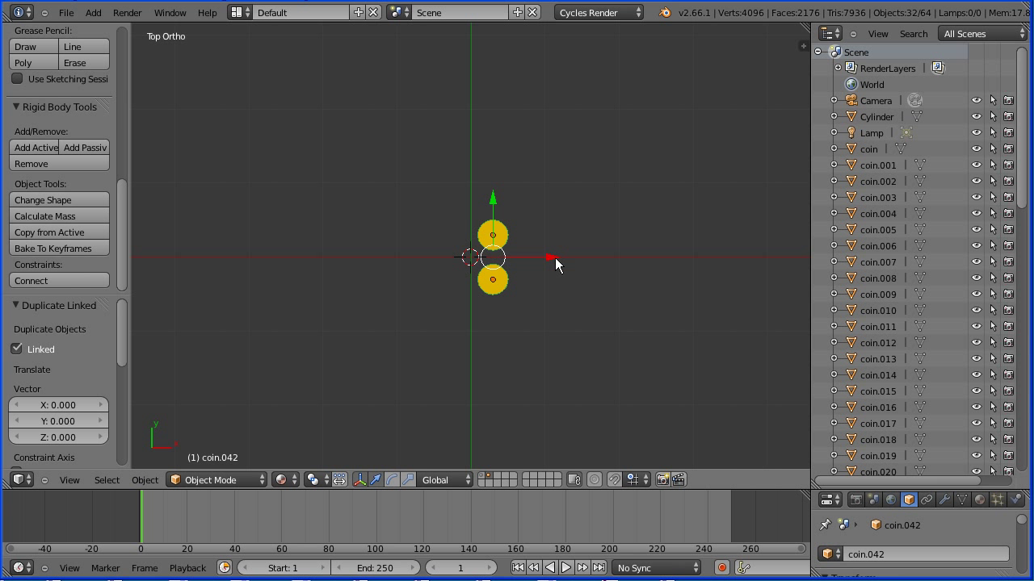
drag(552, 257, 533, 262)
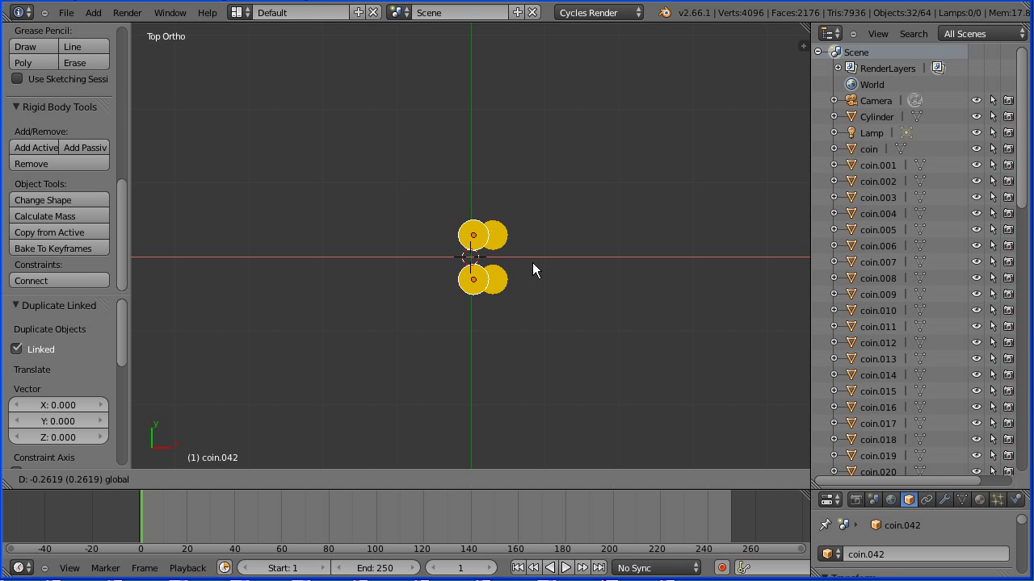
text(0)
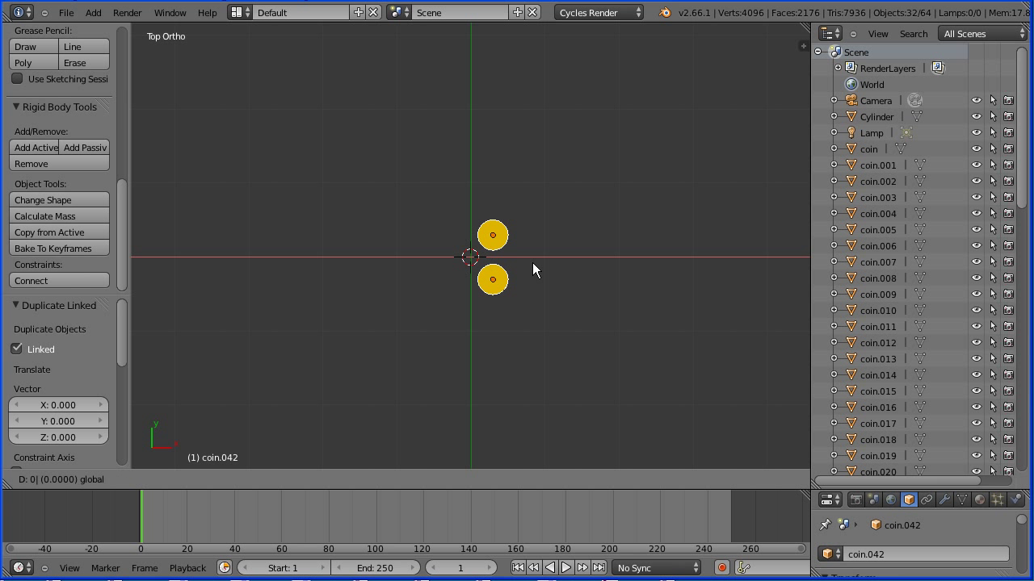
text(-.6)
key(Return)
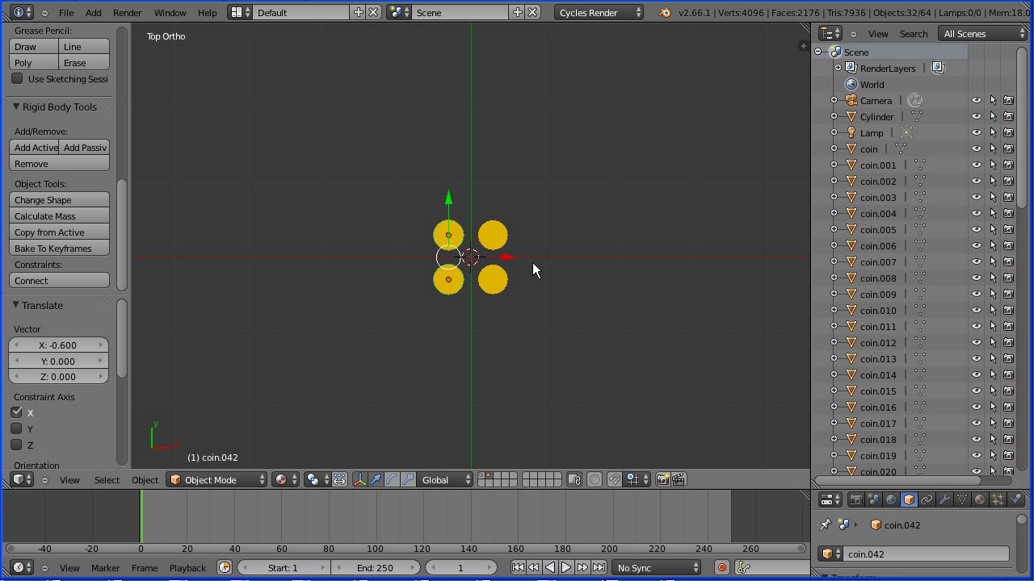
key(ctrl+s)
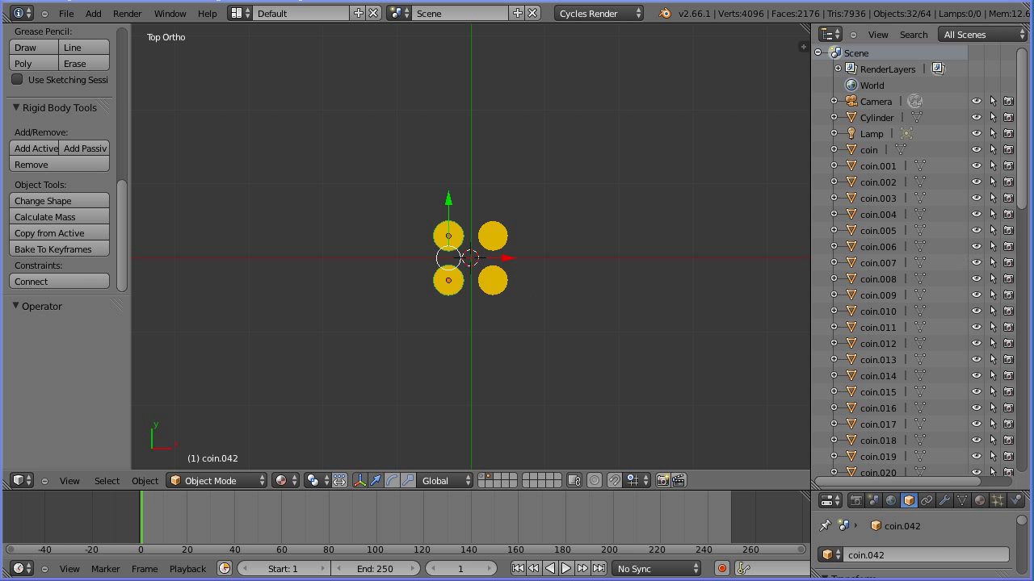
drag(1022, 208, 1022, 475)
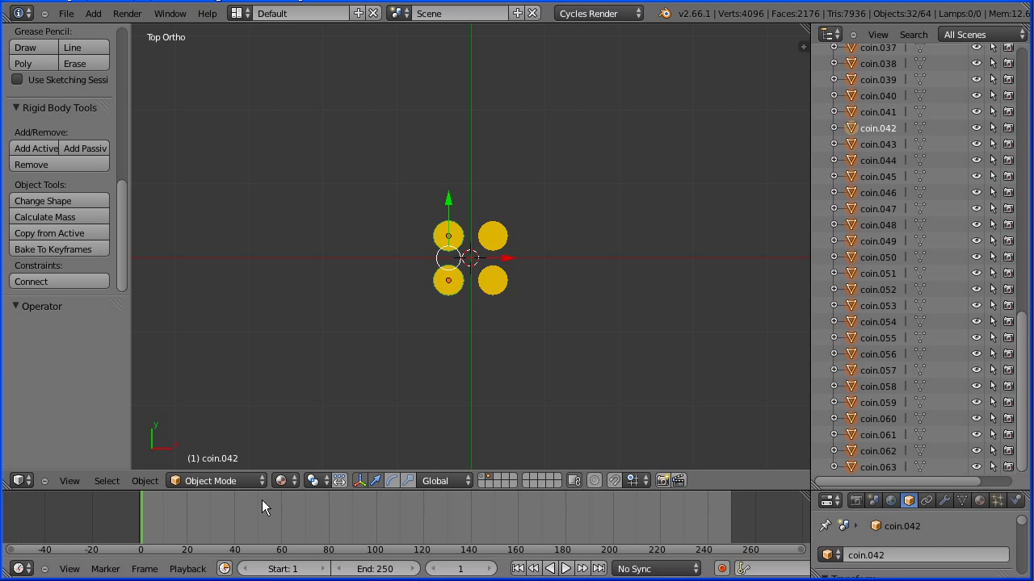
- In front view, linked-copy all coins and lower the copies 0.1 on Z
click(69, 480)
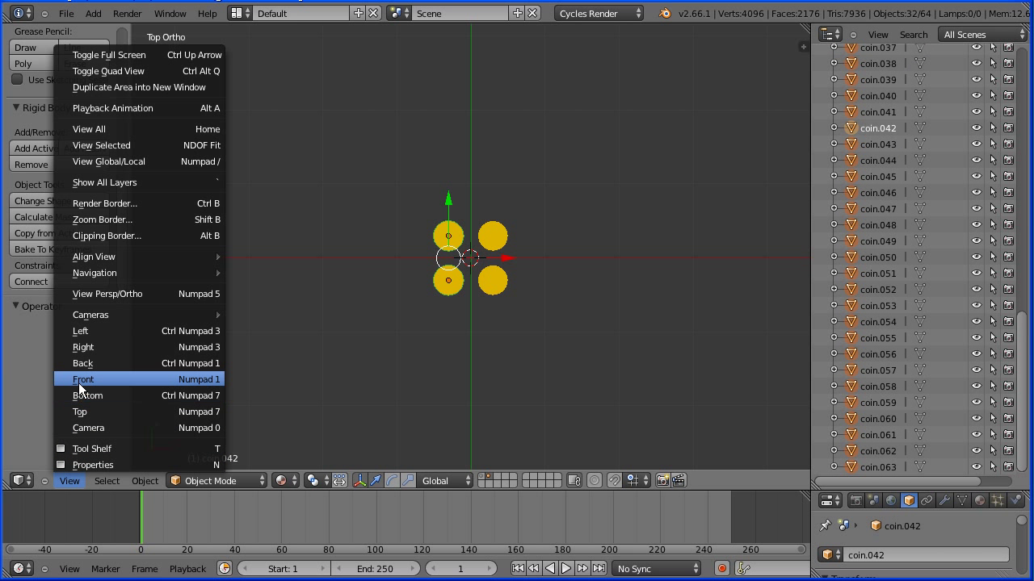
click(163, 379)
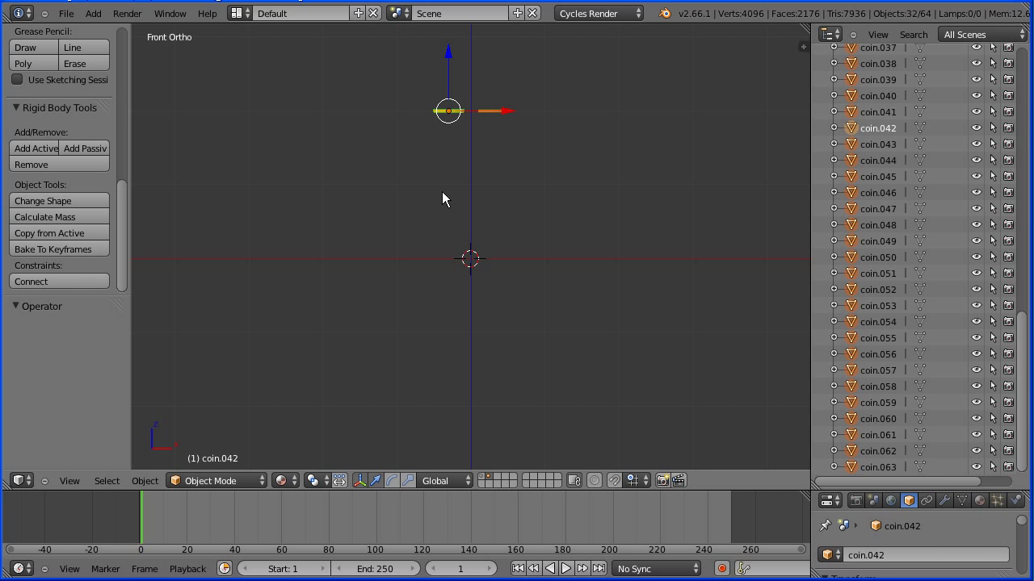
key(a)
key(a)
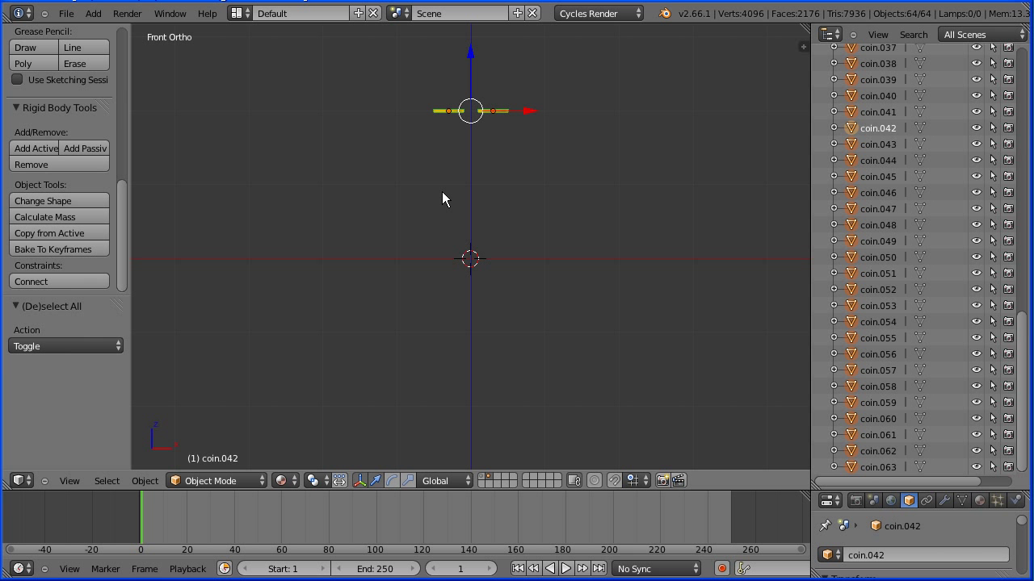
key(alt+d)
key(Escape)
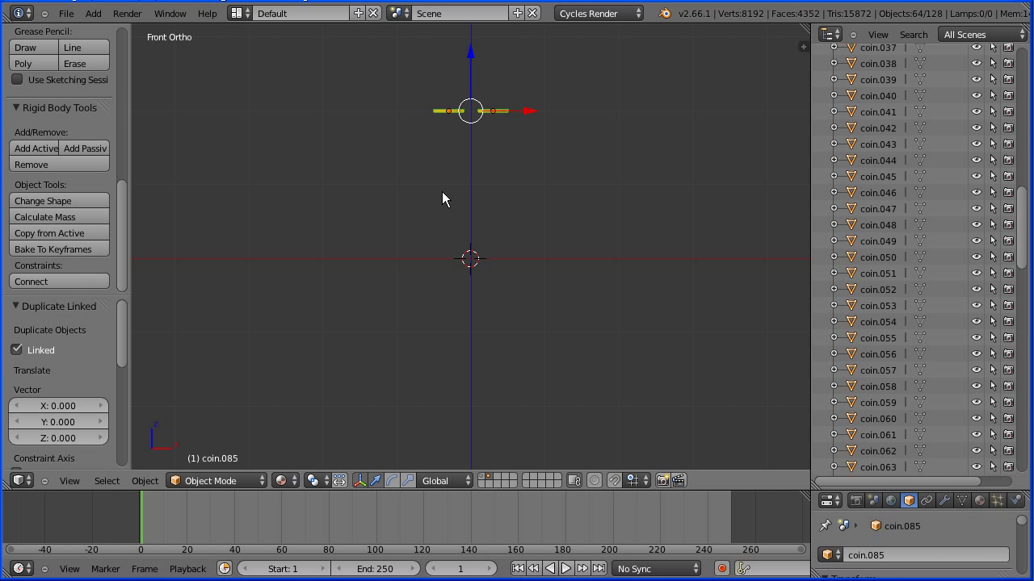
text(gz)
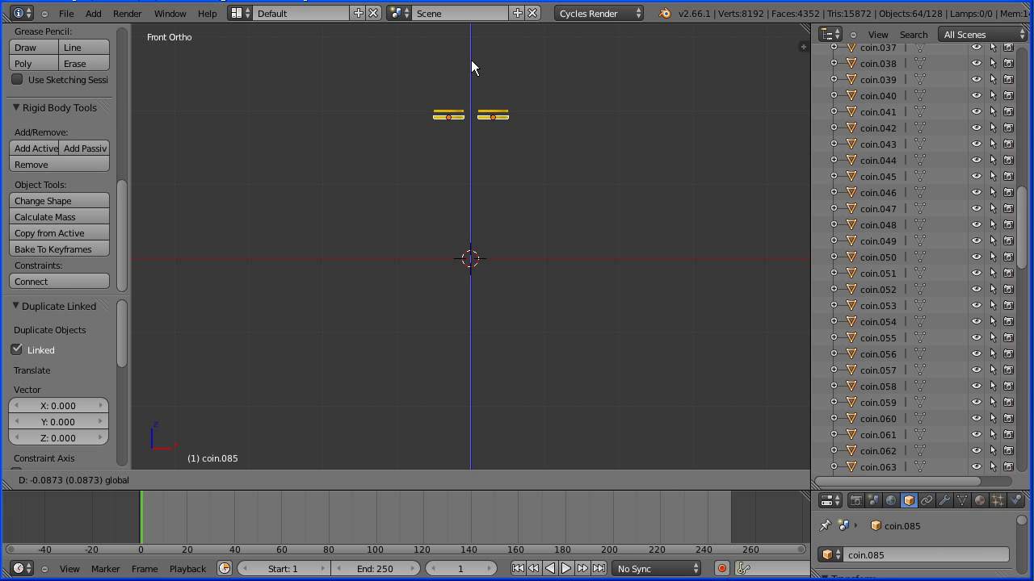
text(0)
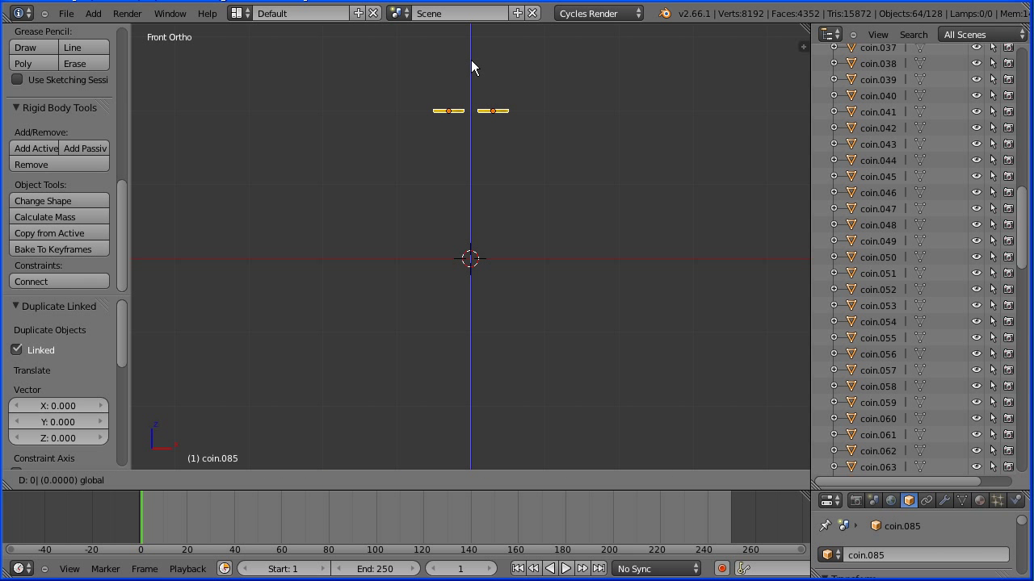
text(-.1)
key(Return)
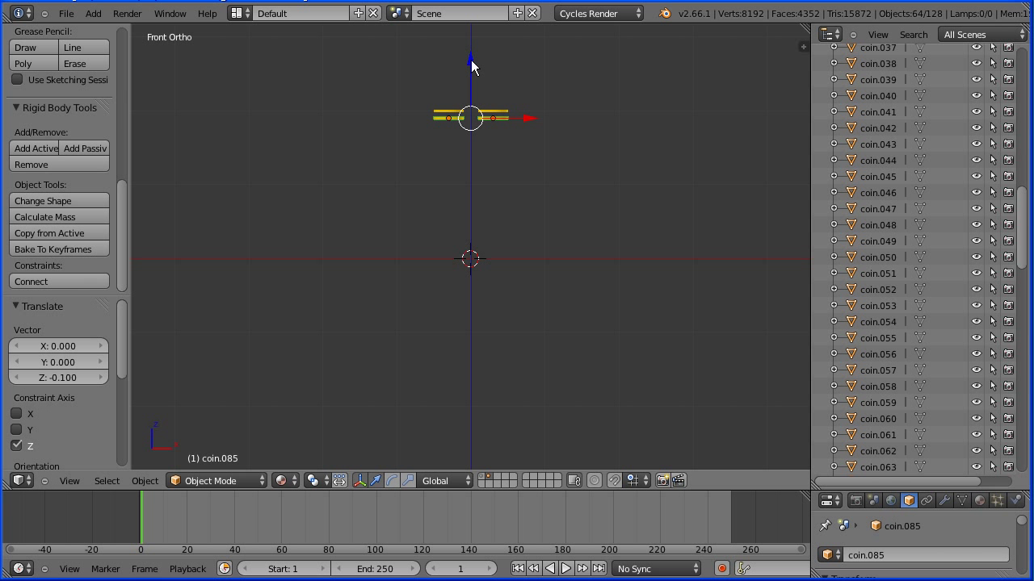
- Linked-copy all coins again and drop the new layer 0.1 lower on Z
key(a)
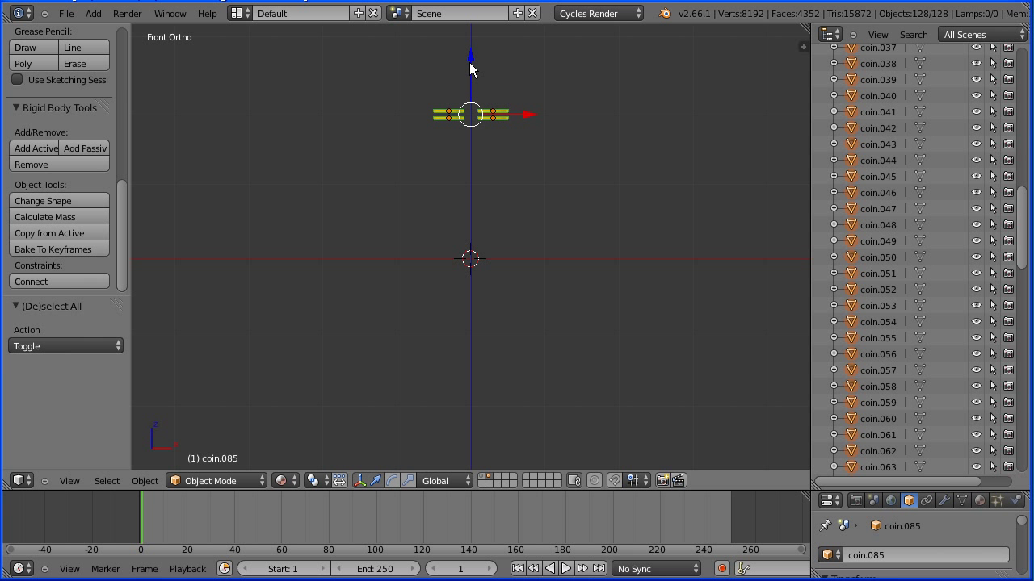
key(alt+d)
right_click(471, 71)
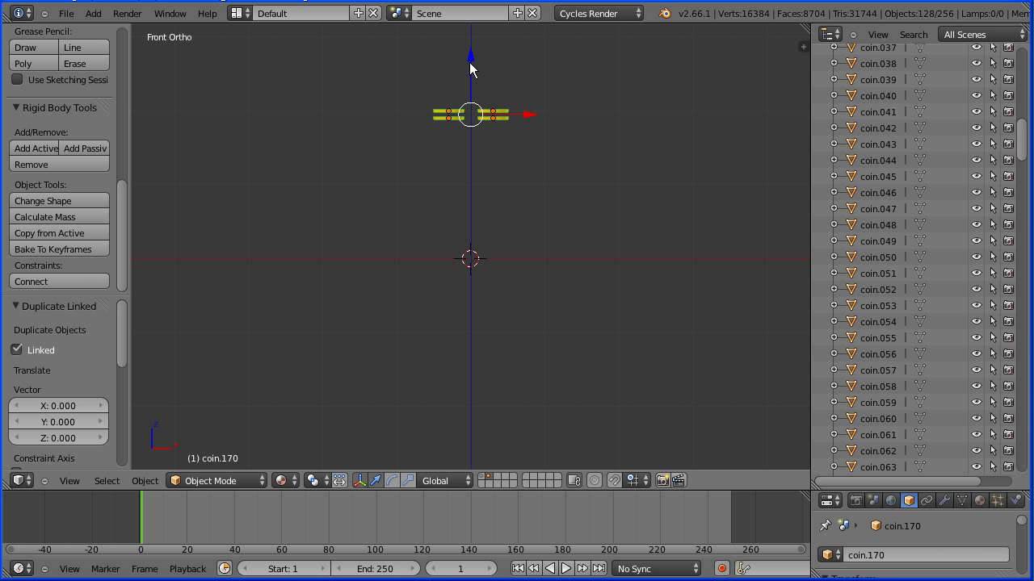
key(g)
key(z)
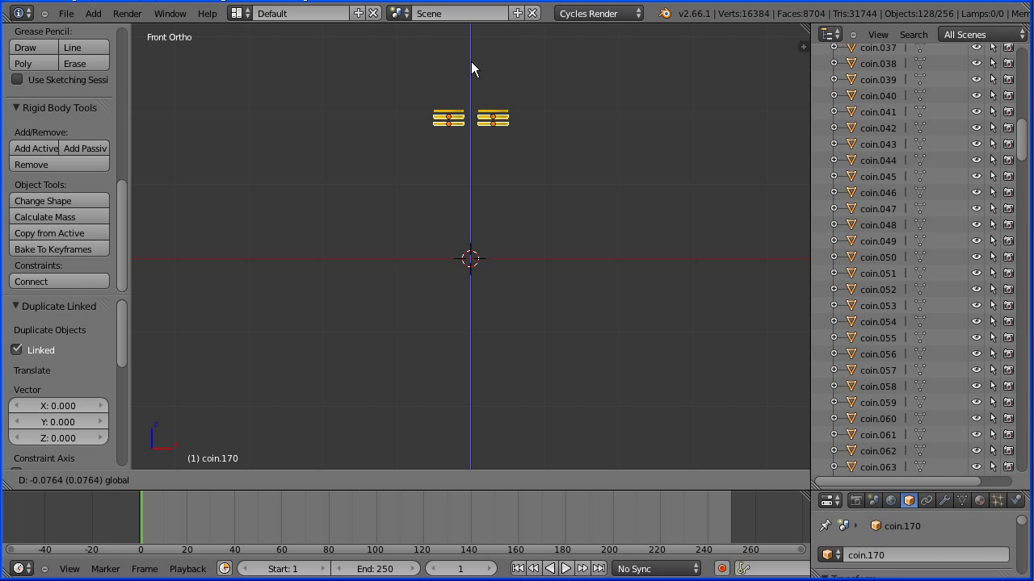
text(0.)
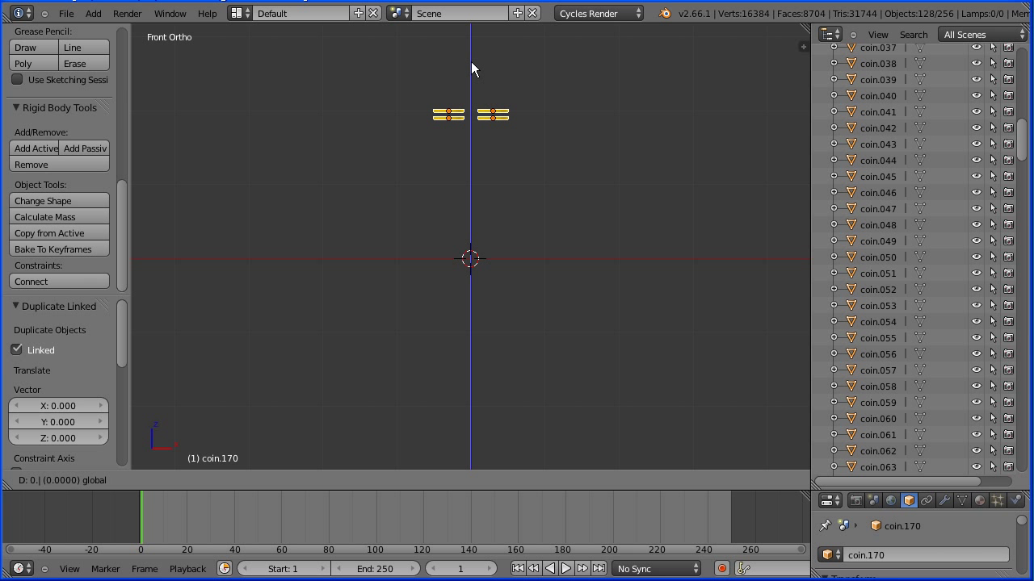
text(1-)
key(Return)
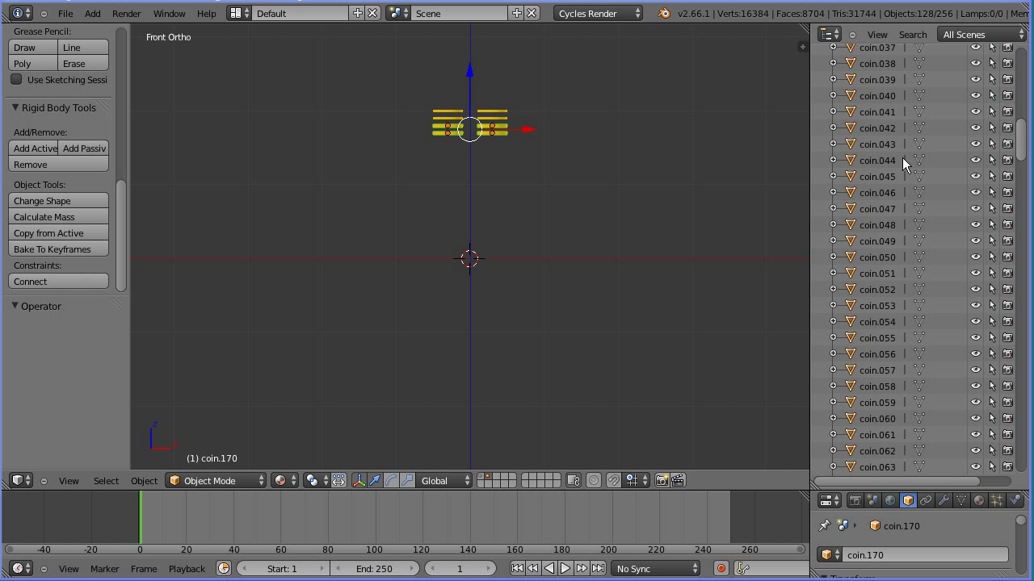
drag(1023, 146, 987, 452)
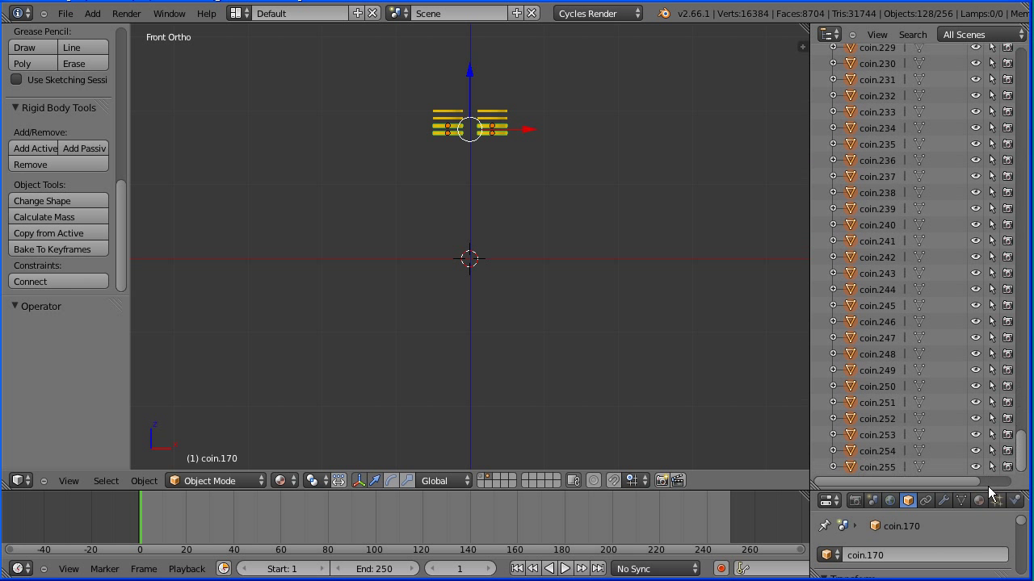
- Show the barrel's layer, play the coin physics simulation, and look down into the barrel
shift+click(482, 480)
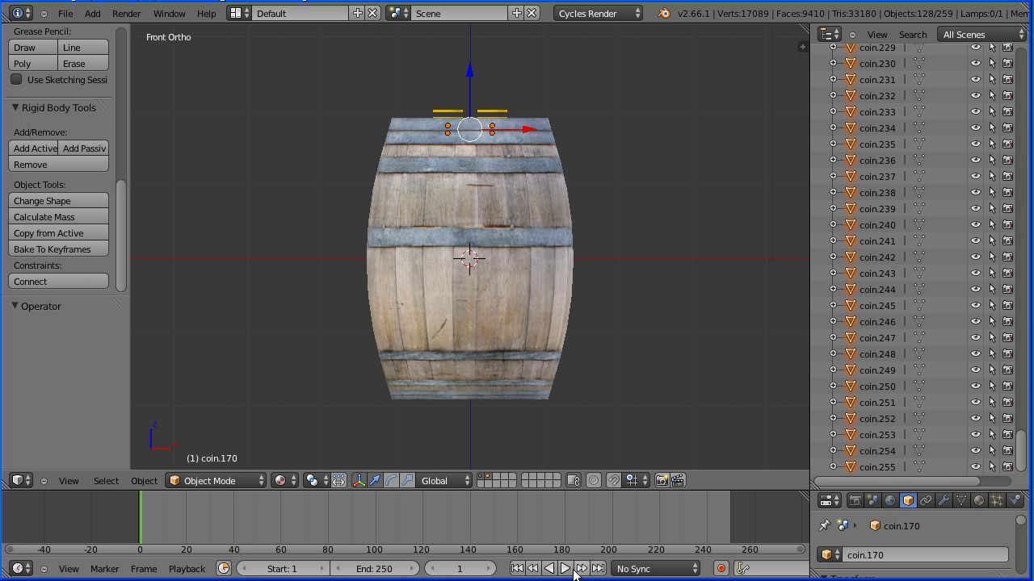
click(565, 569)
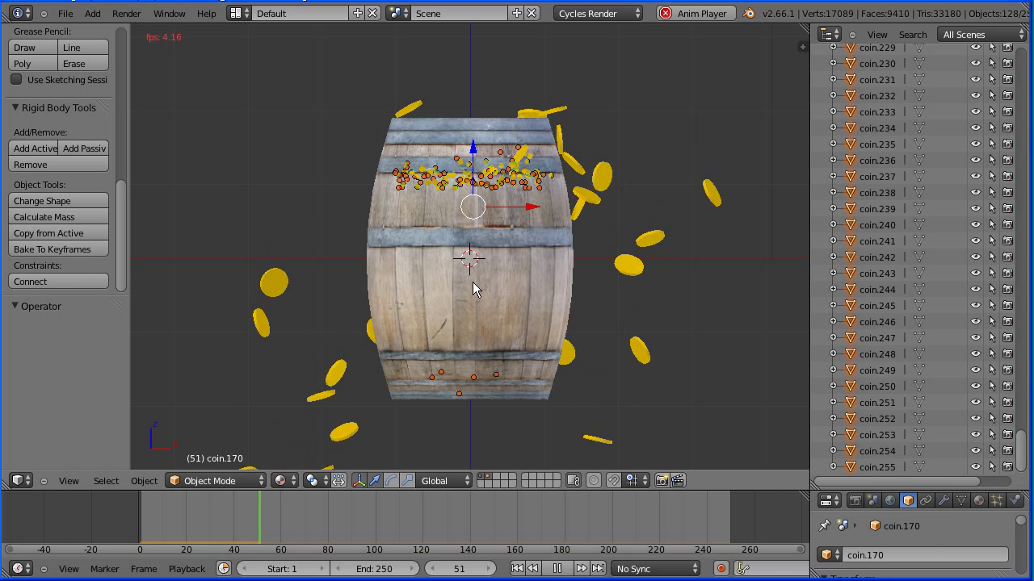
right_click(468, 250)
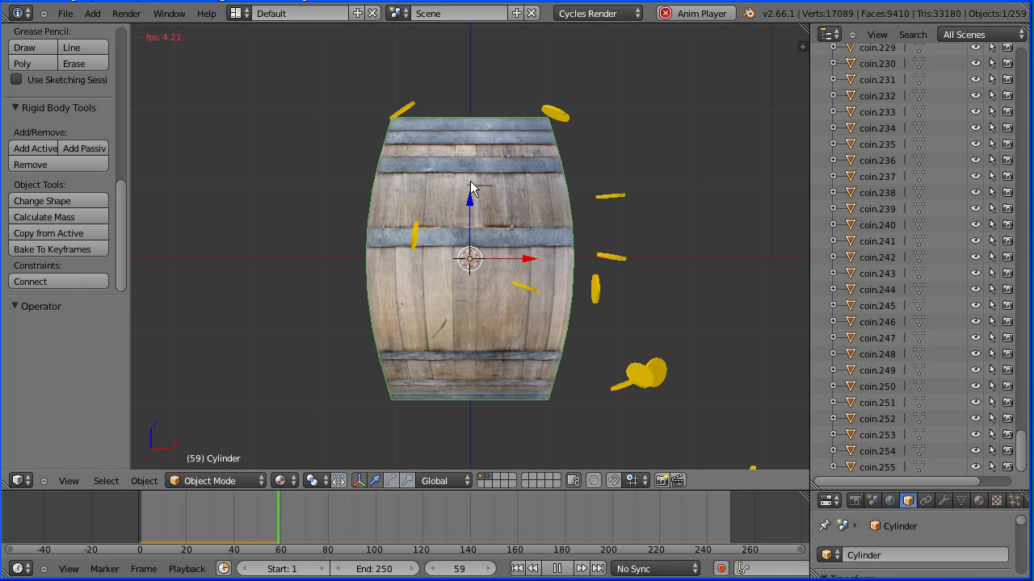
middle_drag(469, 192, 468, 265)
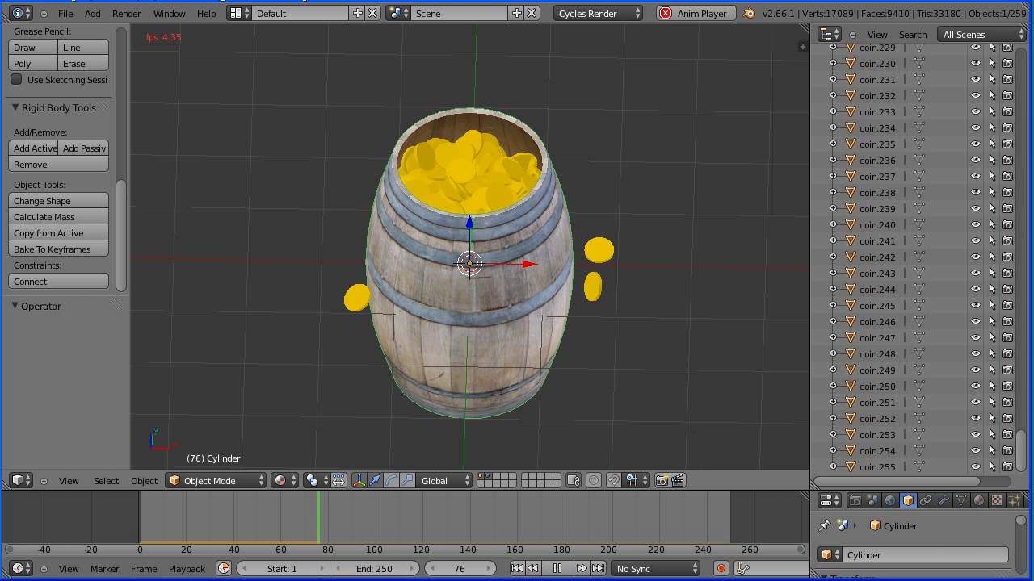
click(557, 569)
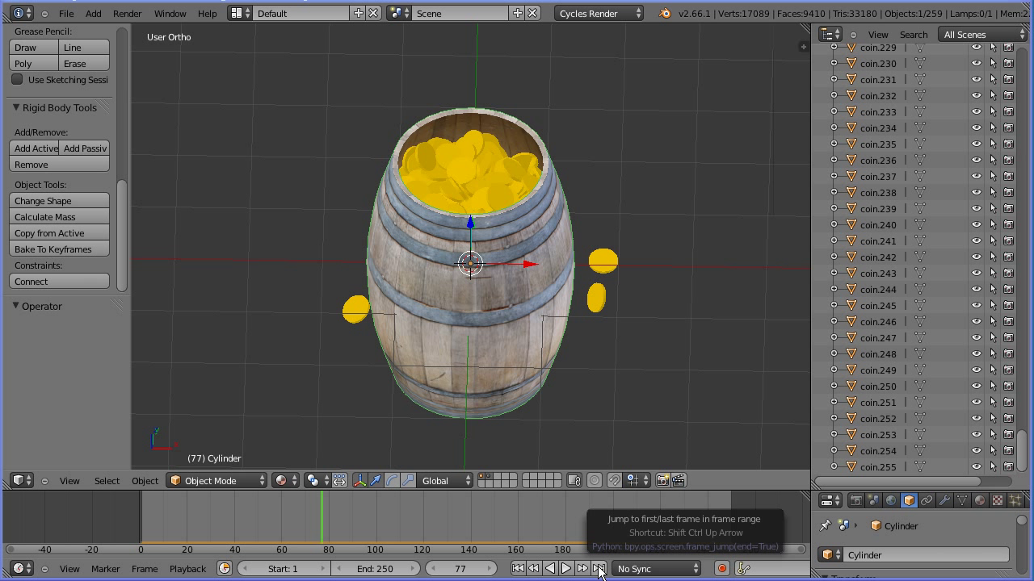
- Go to the last frame, show only the coin layer, and switch to front view
click(598, 569)
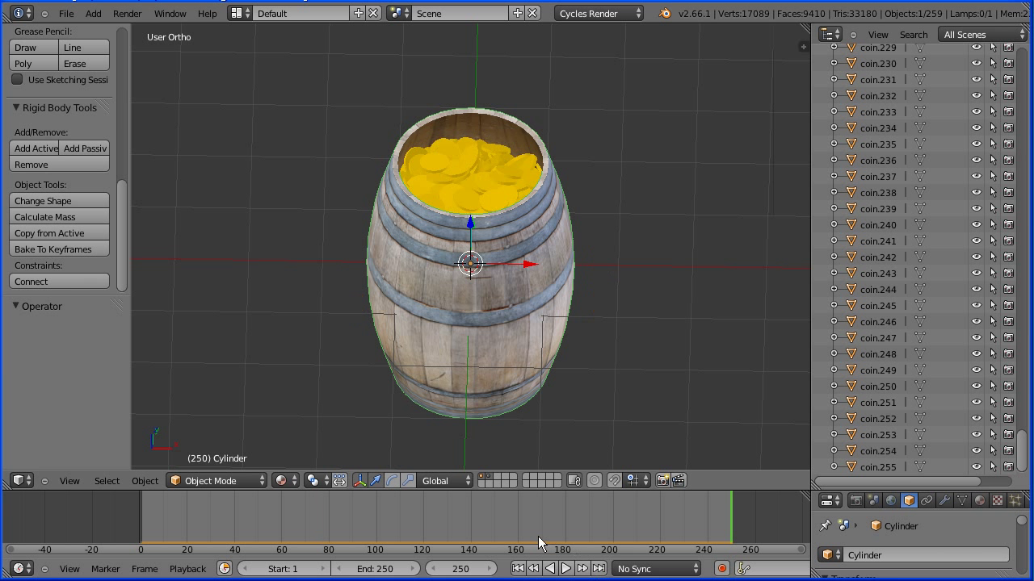
click(490, 478)
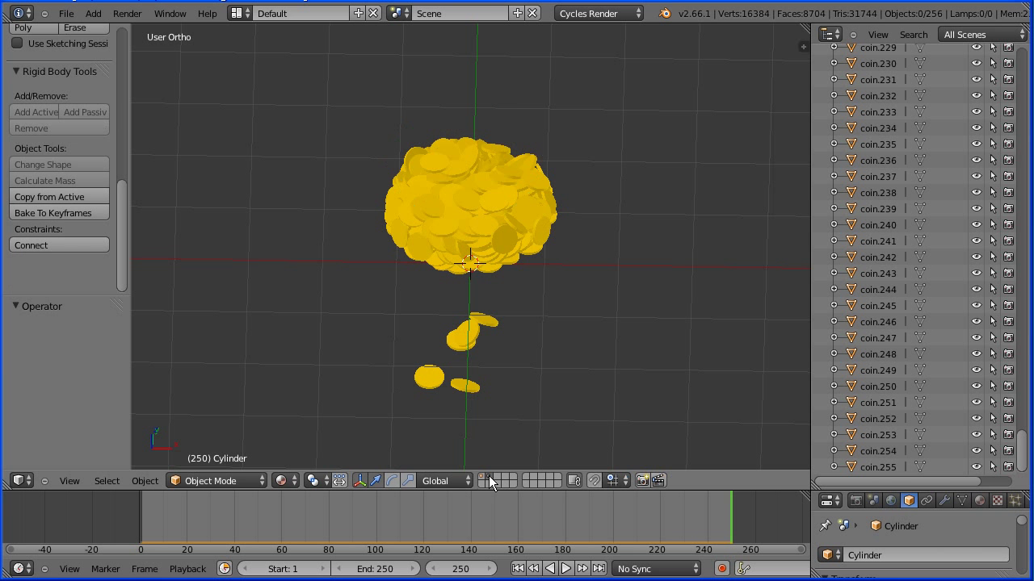
click(68, 481)
click(156, 383)
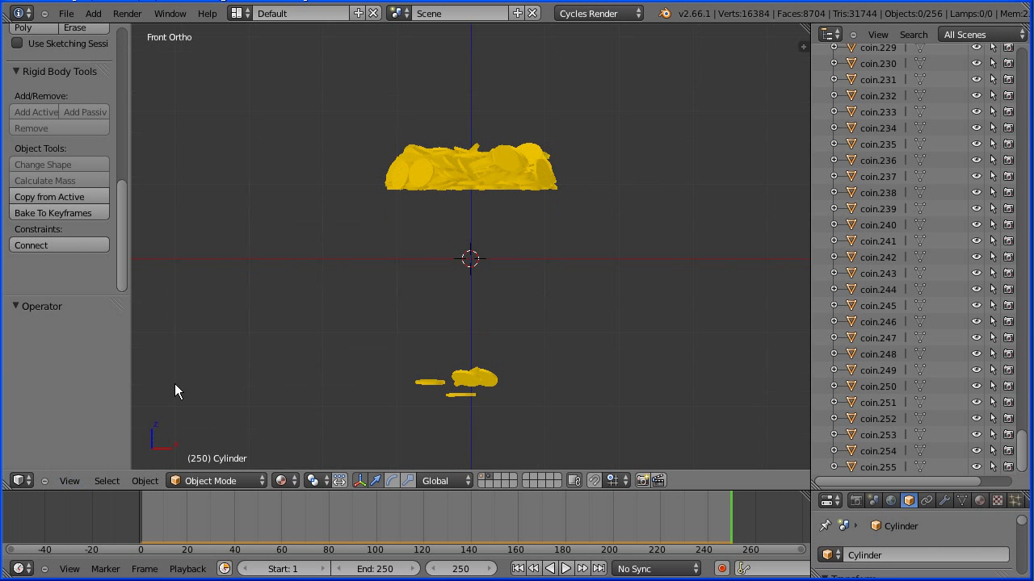
- Box-select the settled pile, invert the selection, and delete the 48 stray coins
right_click(490, 180)
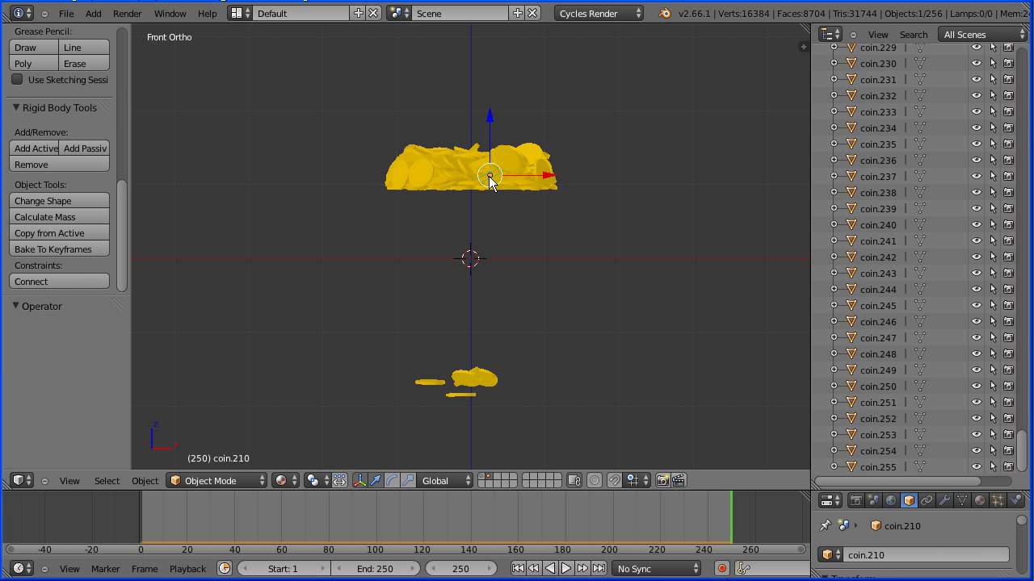
key(b)
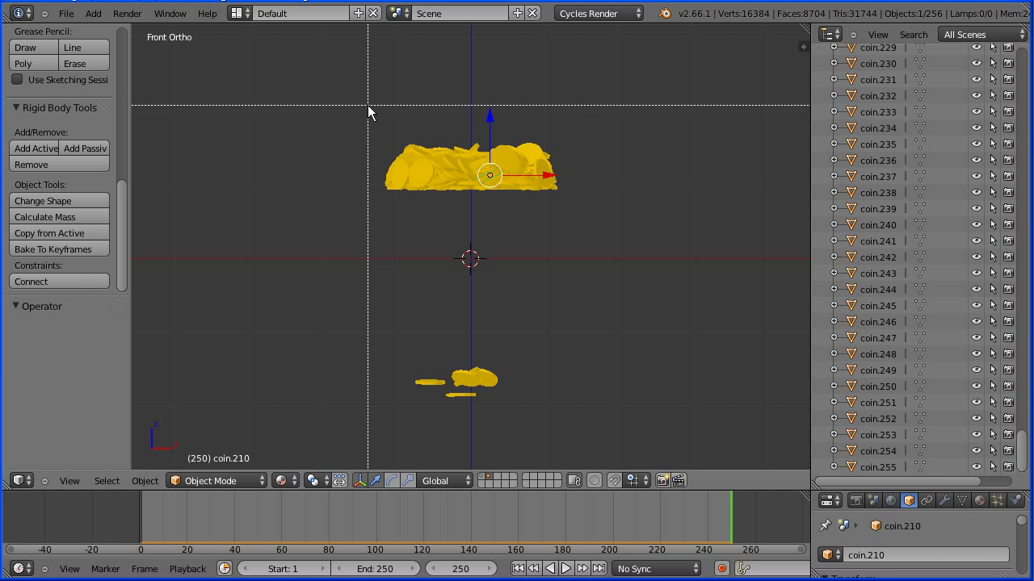
drag(368, 105, 567, 210)
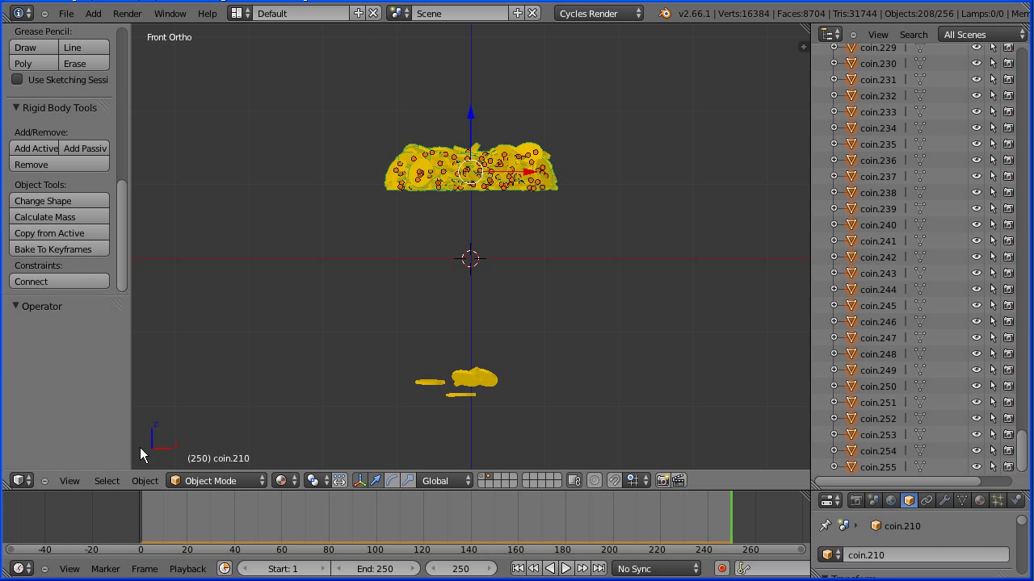
click(118, 483)
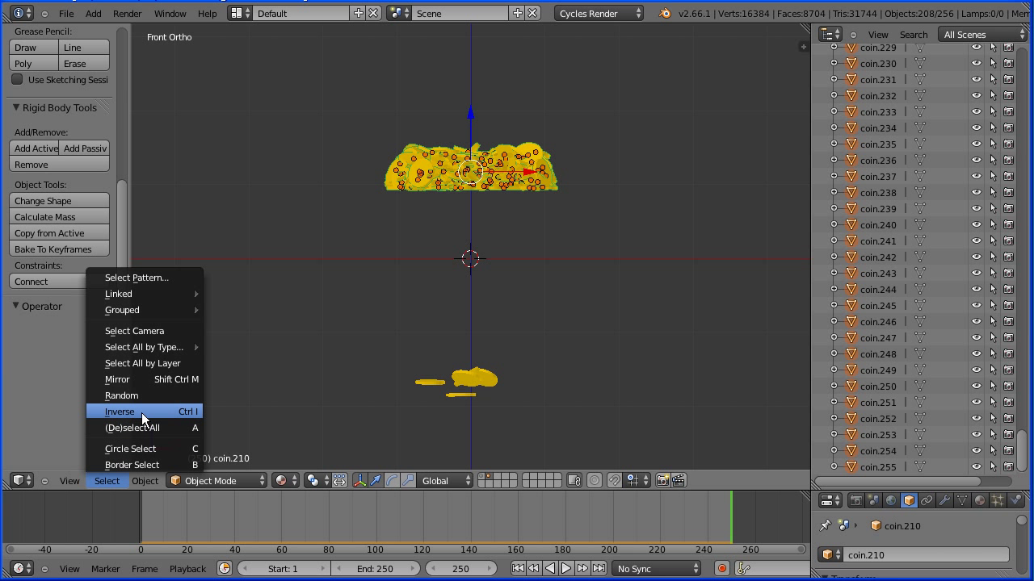
click(142, 412)
key(x)
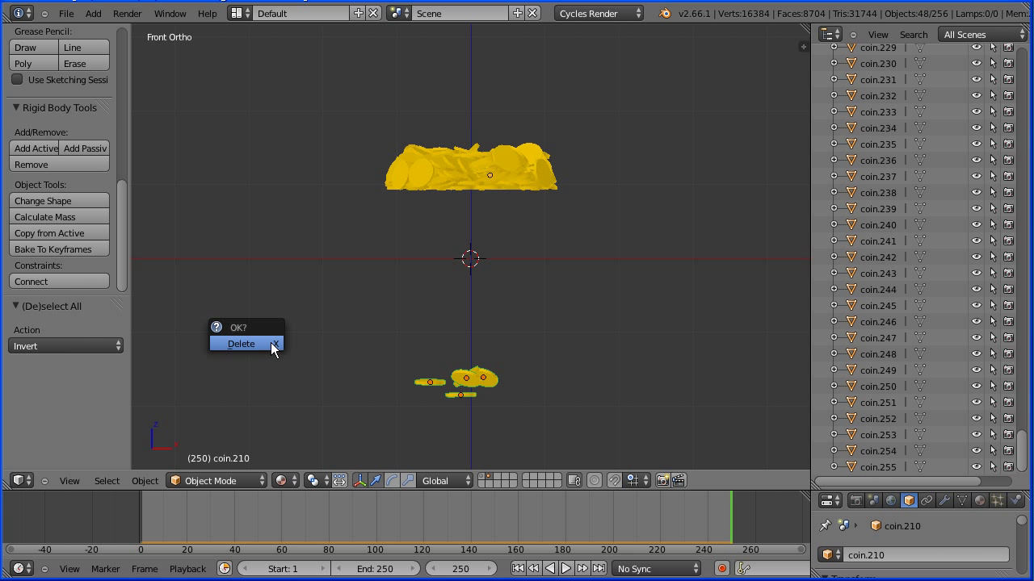
click(260, 345)
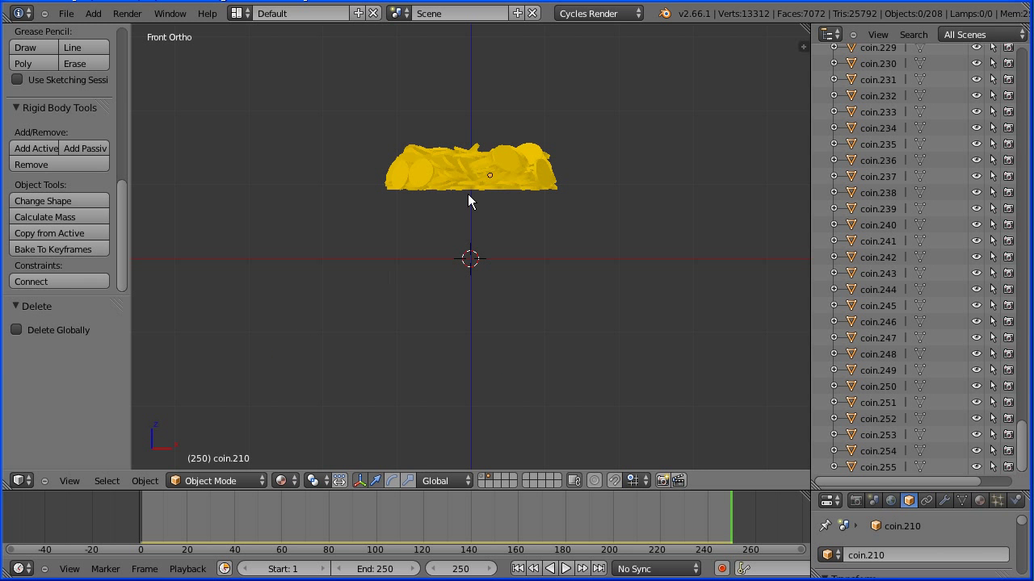
- Duplicate the settled 208-coin pile 3 units along X and rewind to frame 1
right_click(465, 168)
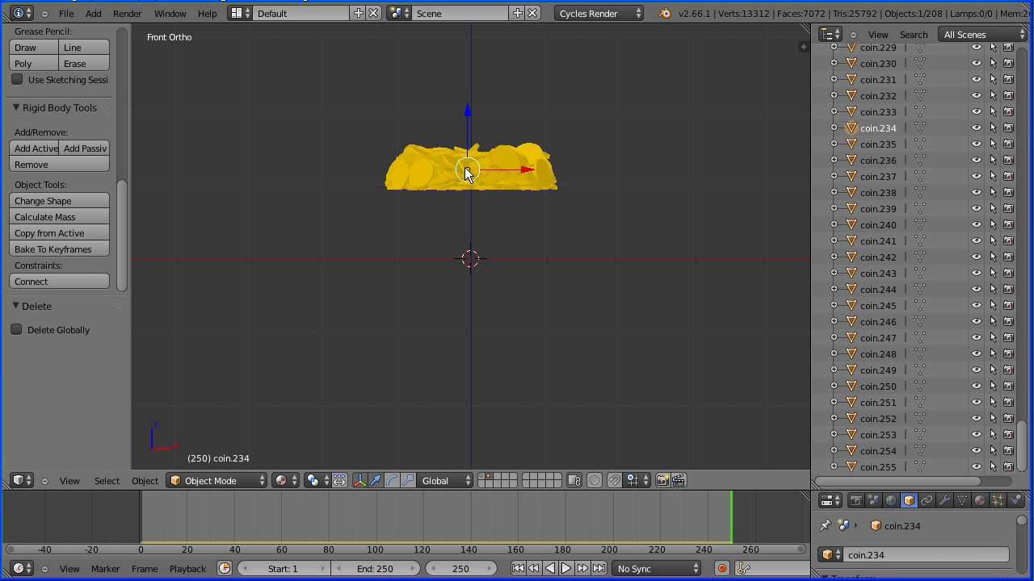
key(b)
drag(325, 109, 601, 218)
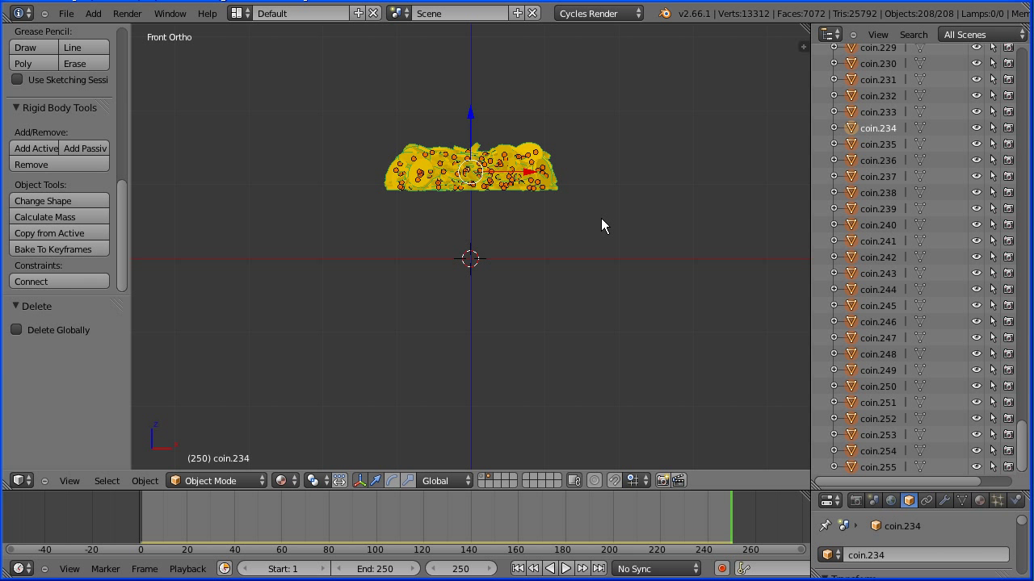
key(shift+d)
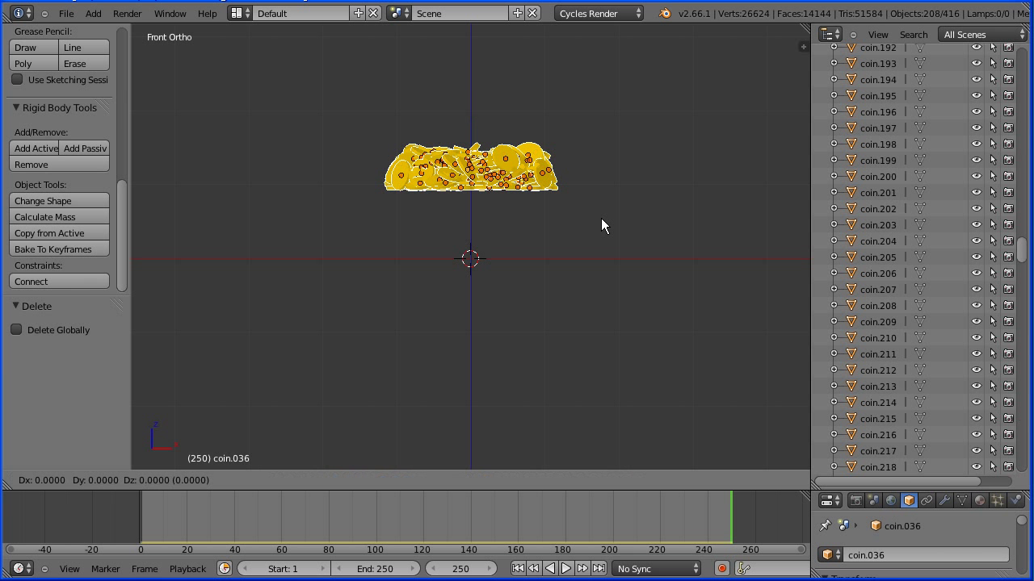
right_click(601, 218)
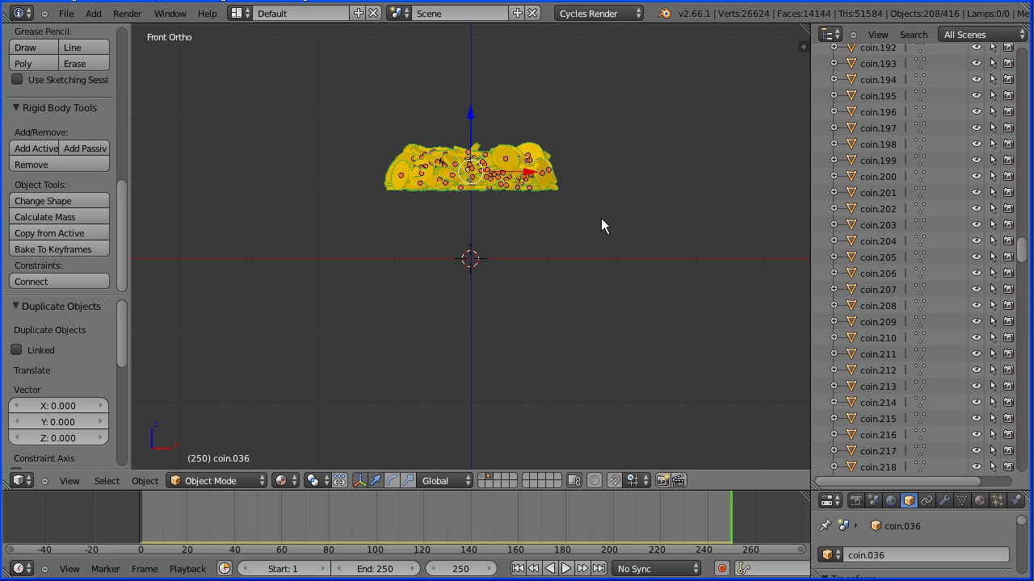
key(g)
text(x)
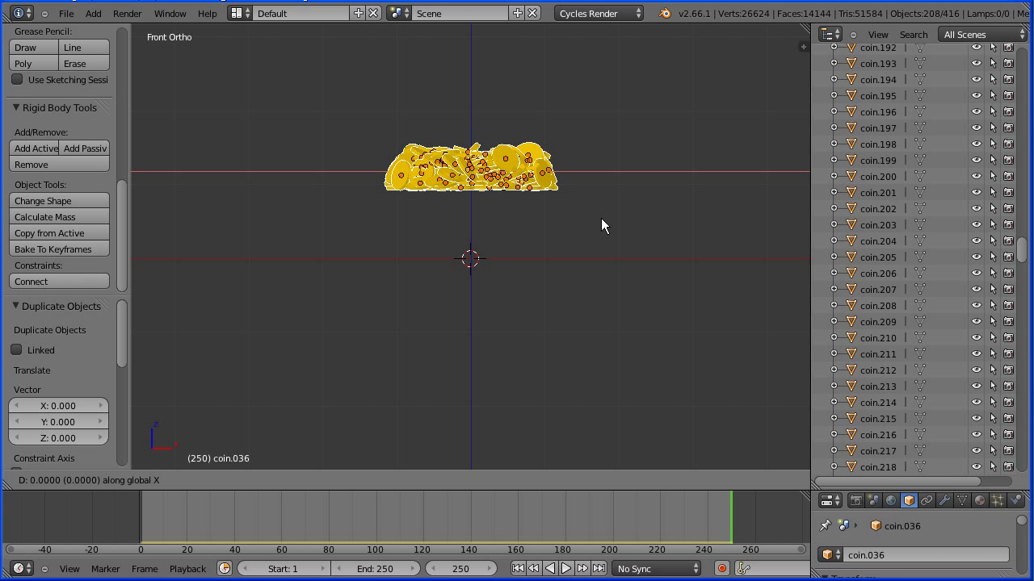
text(3)
key(Return)
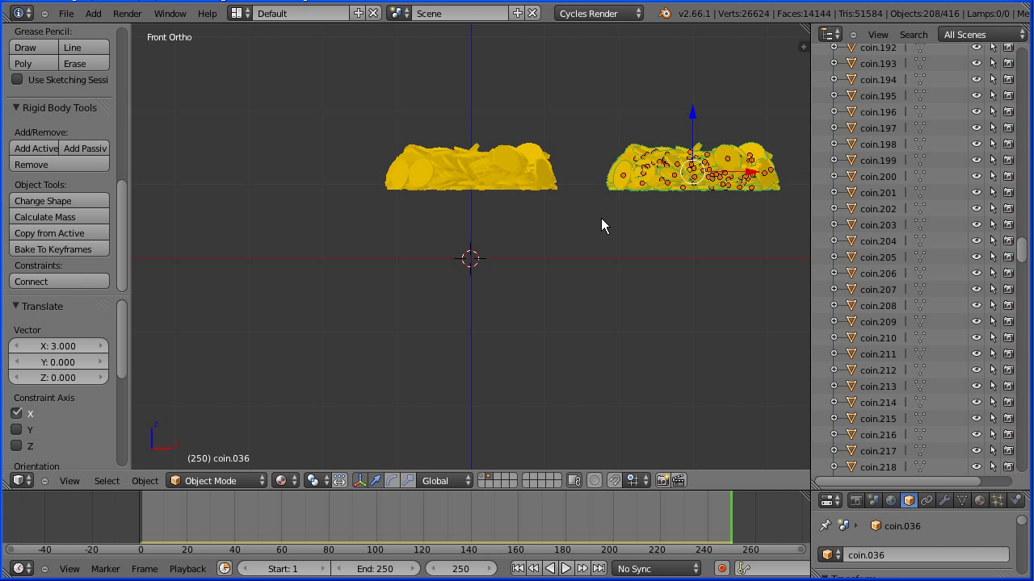
click(519, 570)
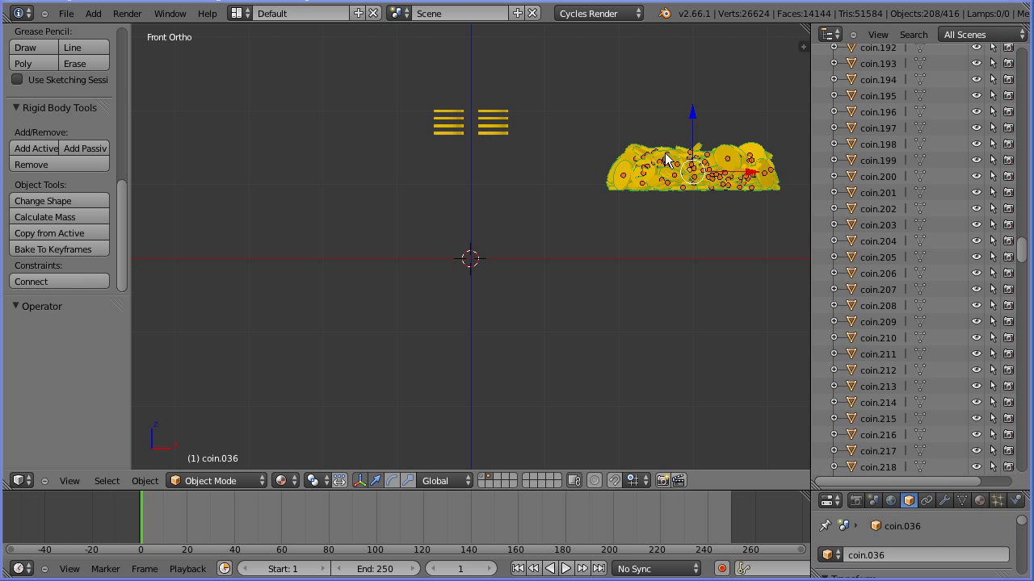
- Box-select and delete the original coin stacks
right_click(496, 125)
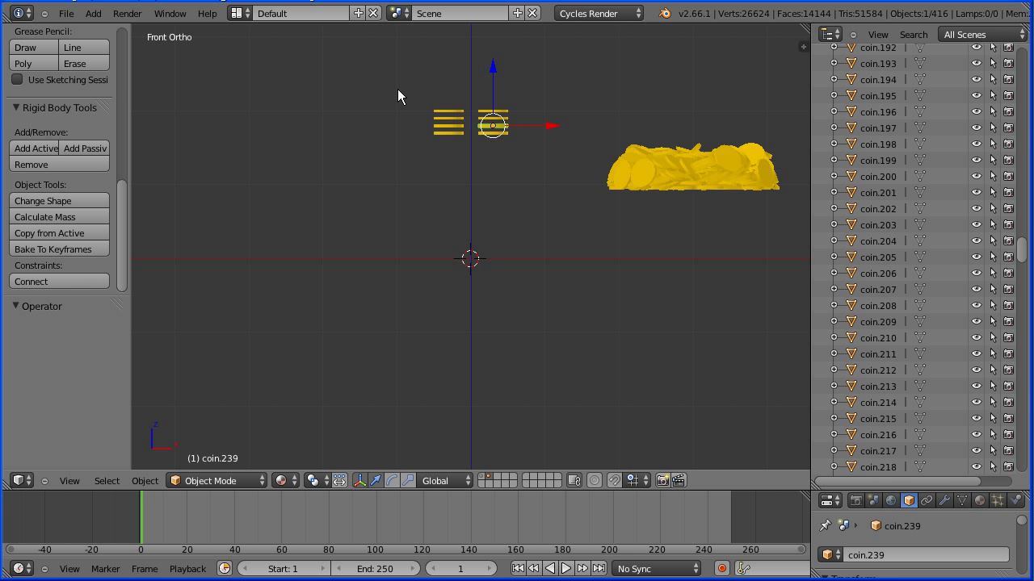
key(b)
drag(398, 89, 524, 154)
key(x)
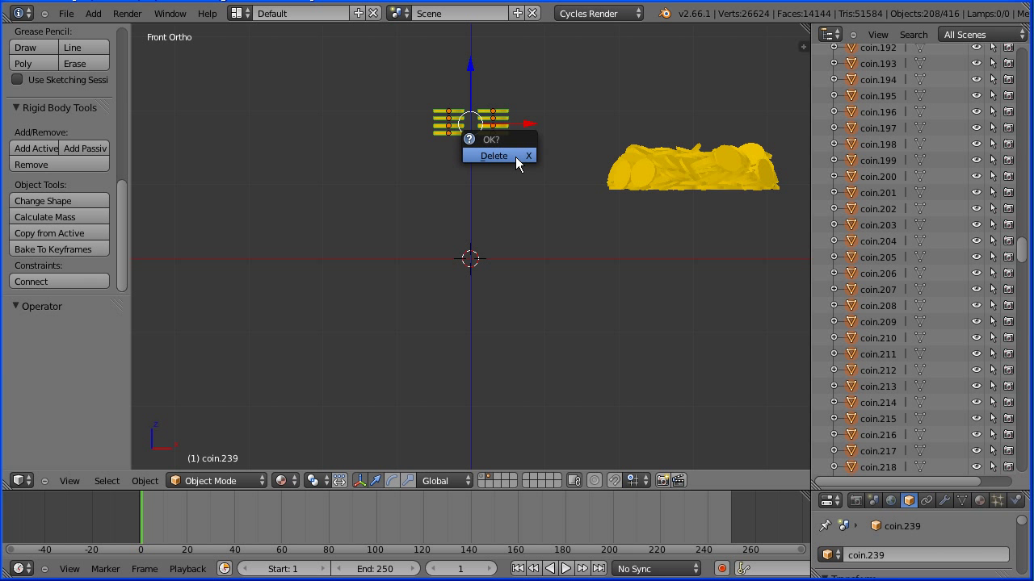
click(515, 157)
- Move the remaining settled coin pile -3 along X back to the centre
key(a)
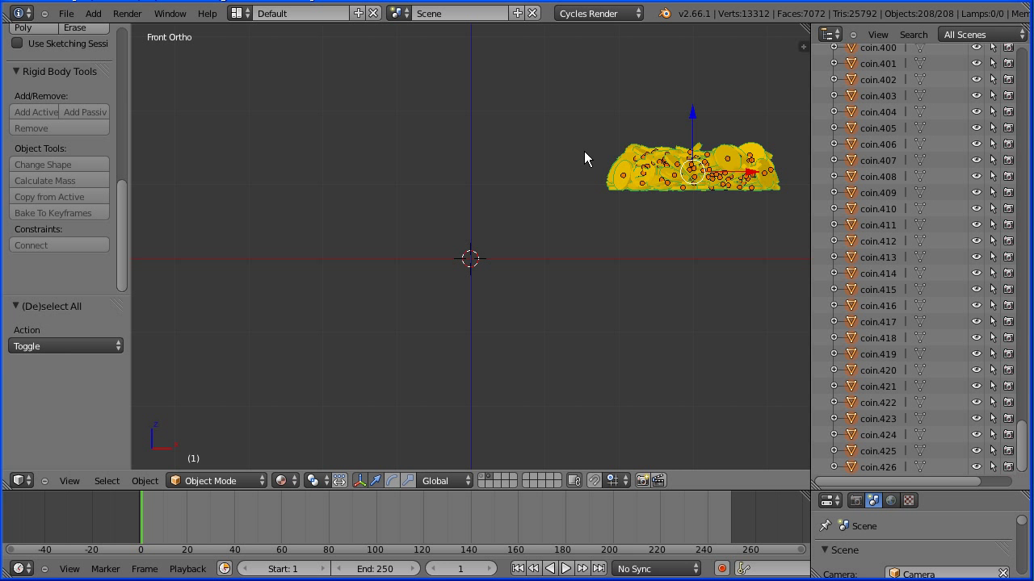
key(g)
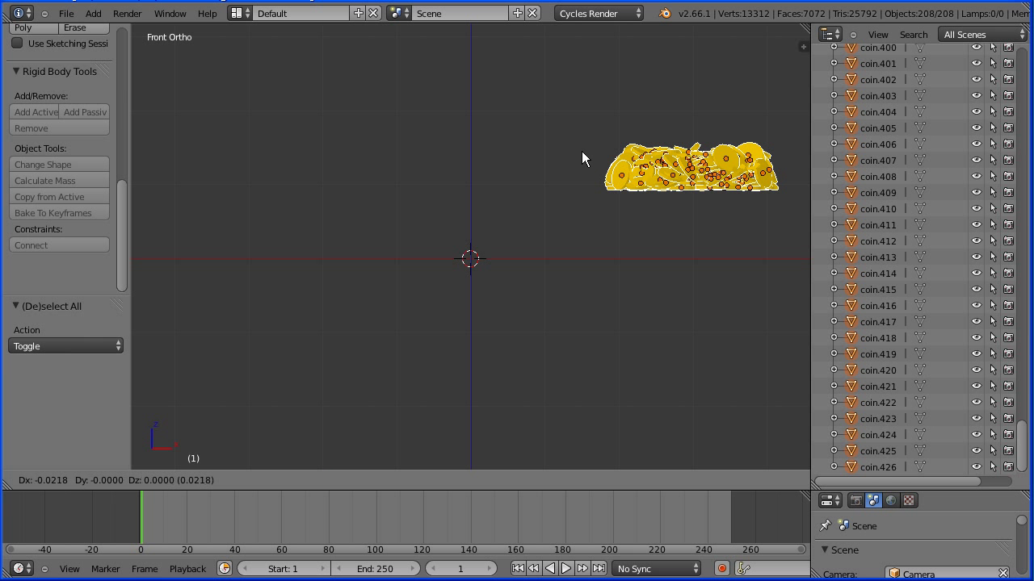
text(x-3)
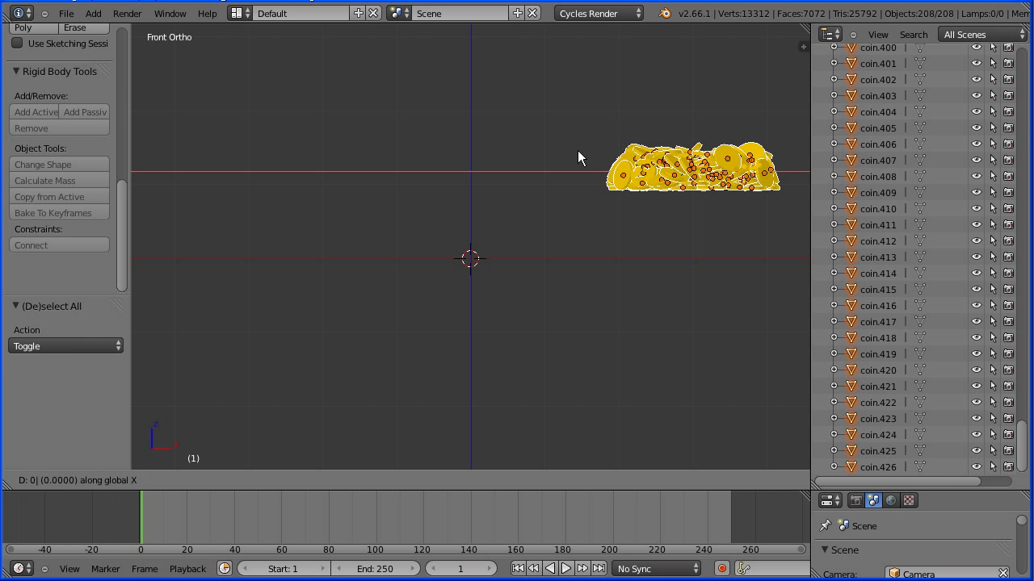
key(Return)
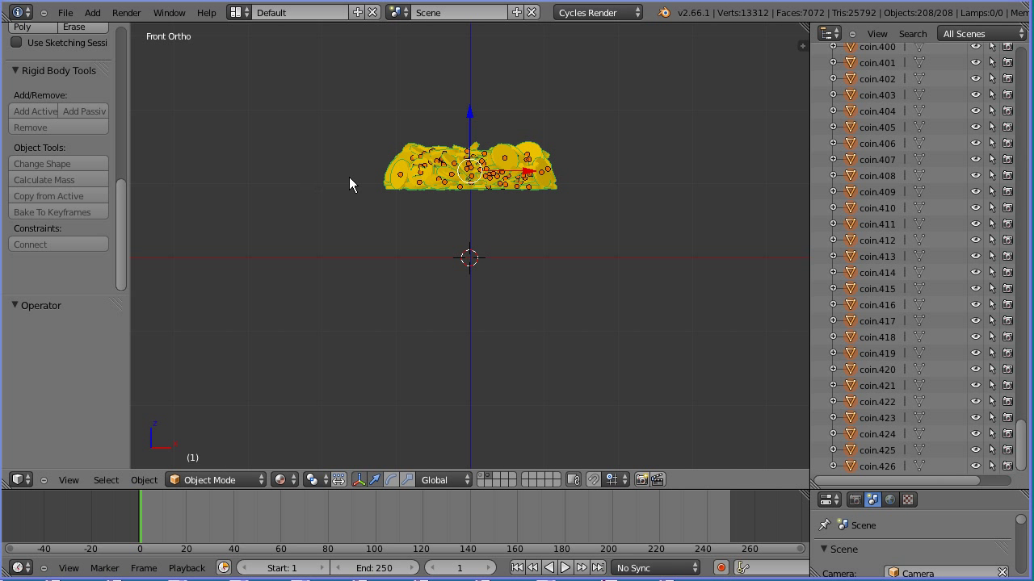
right_click(402, 174)
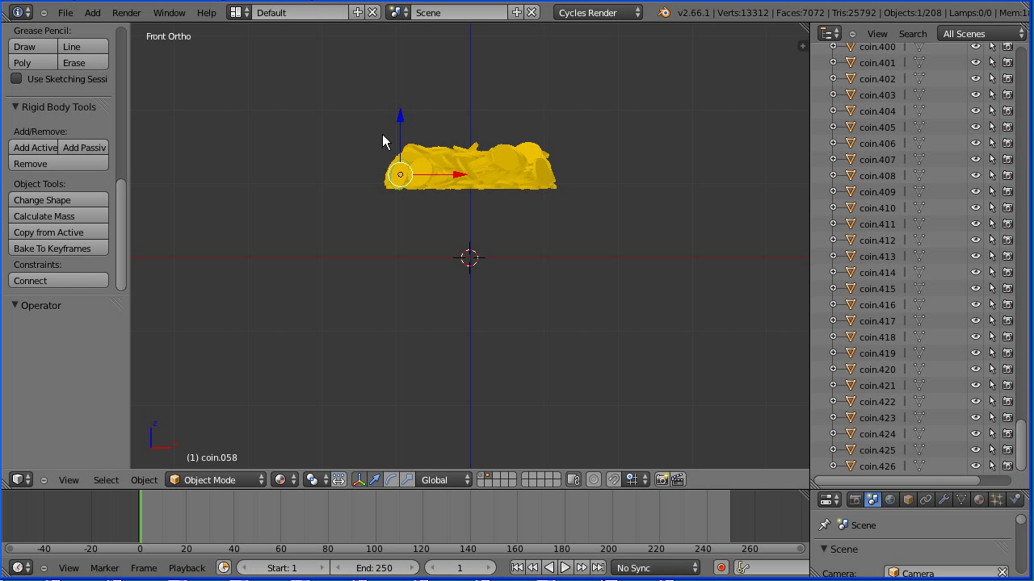
key(b)
drag(370, 127, 583, 216)
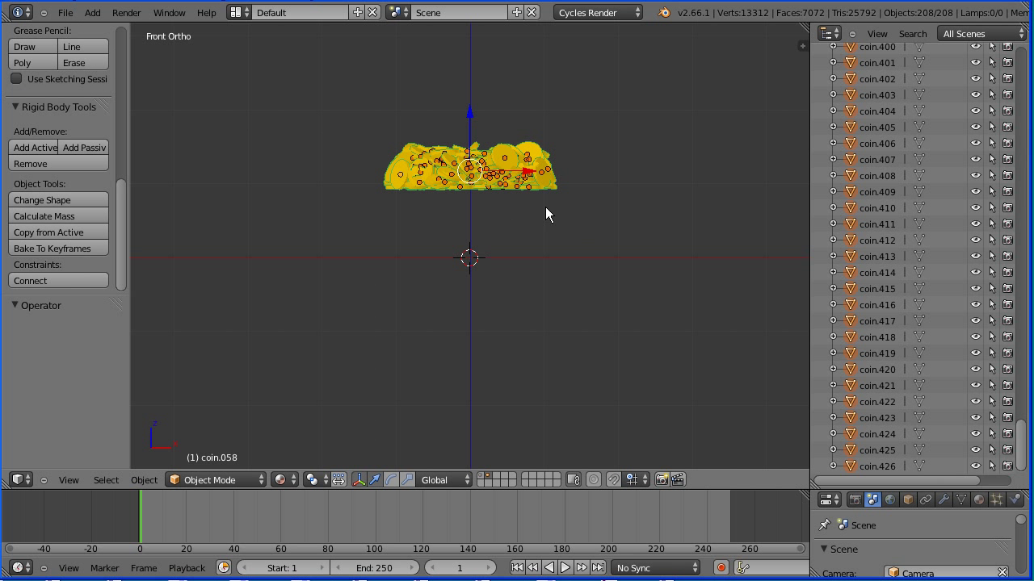
click(72, 164)
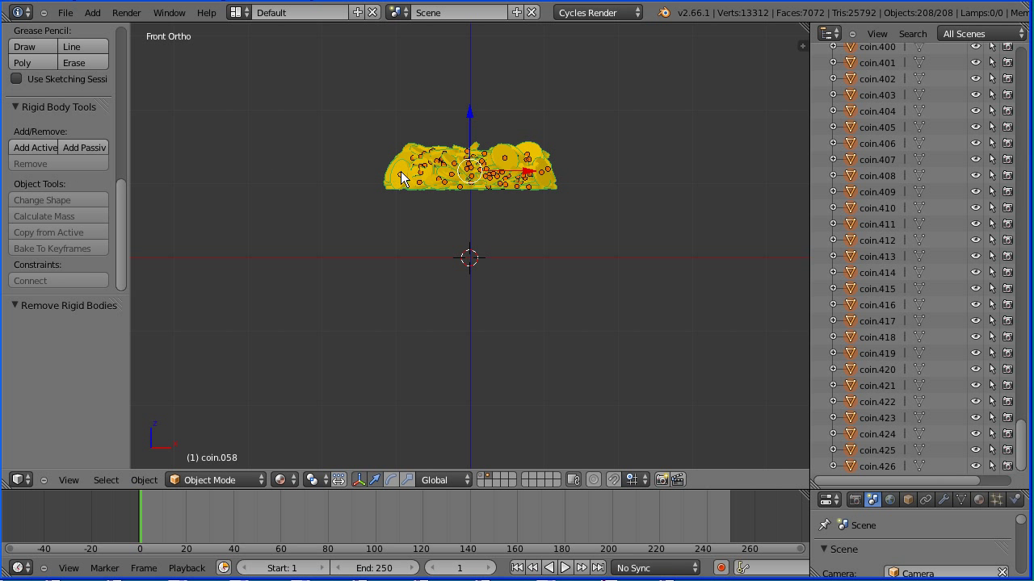
- Move all 208 settled coins to layer 1
click(153, 481)
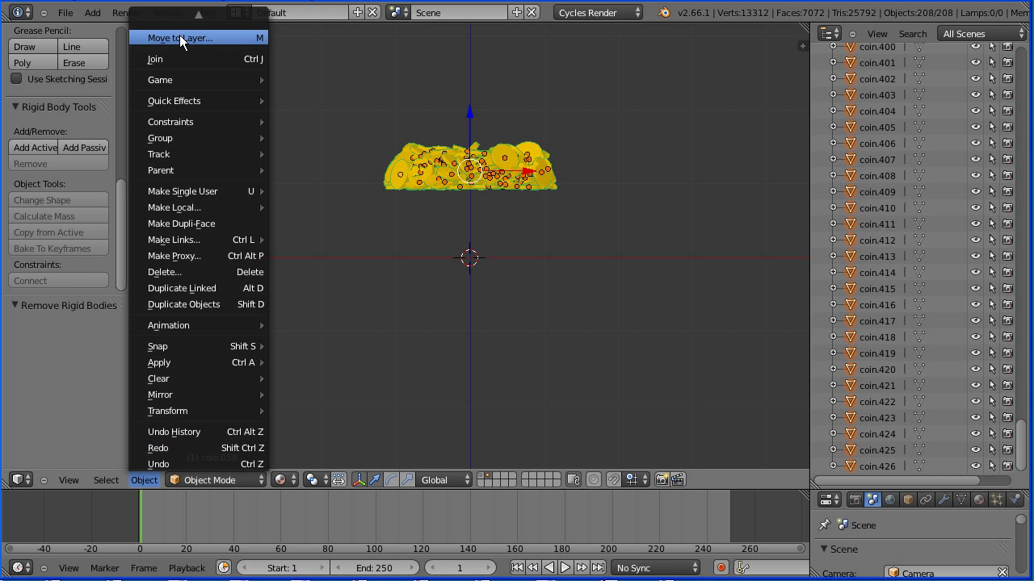
click(229, 38)
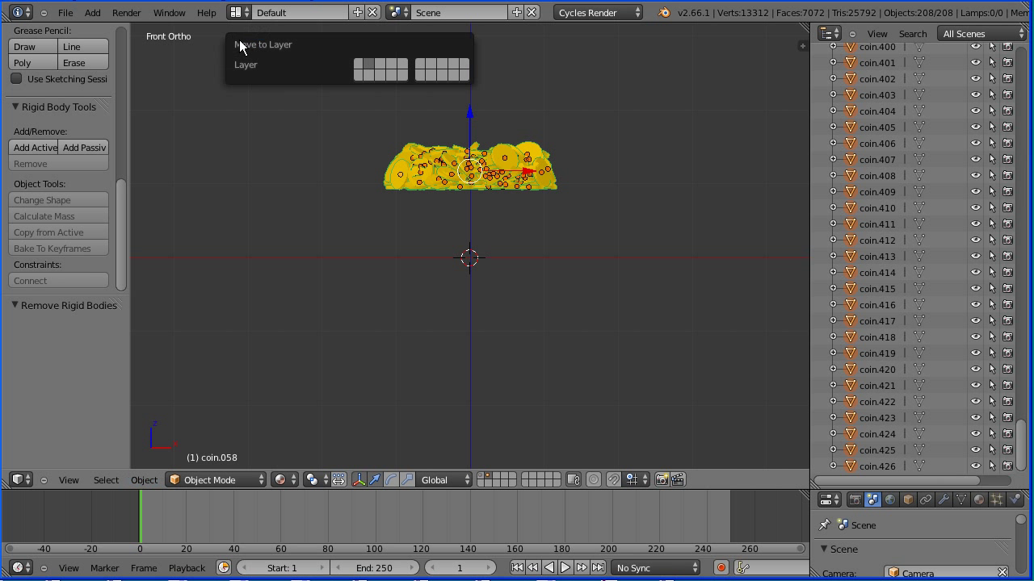
click(358, 63)
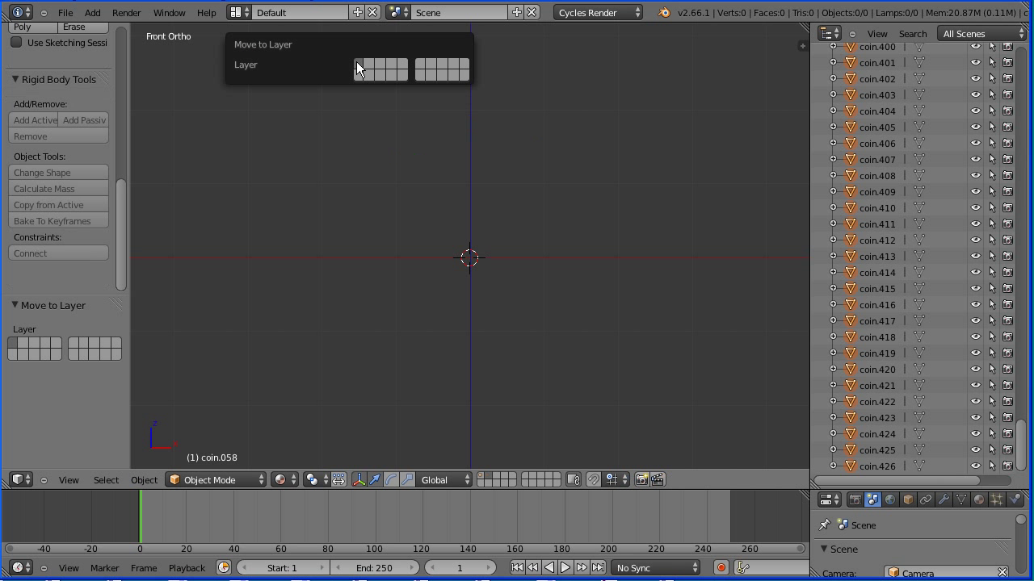
- Show layer 1 and parent all coins to the barrel with Ctrl+P > Object
click(482, 478)
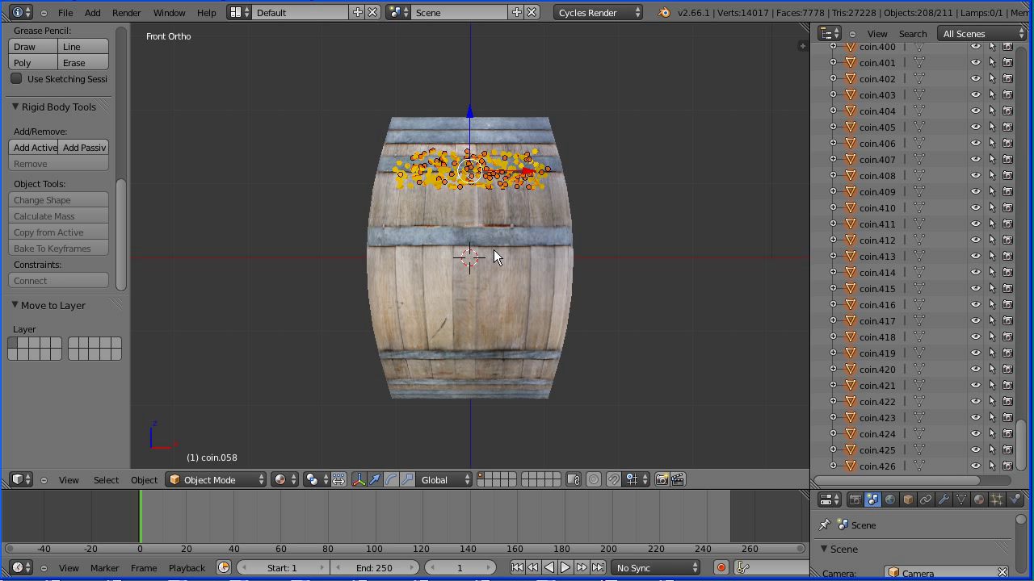
shift+right_click(485, 297)
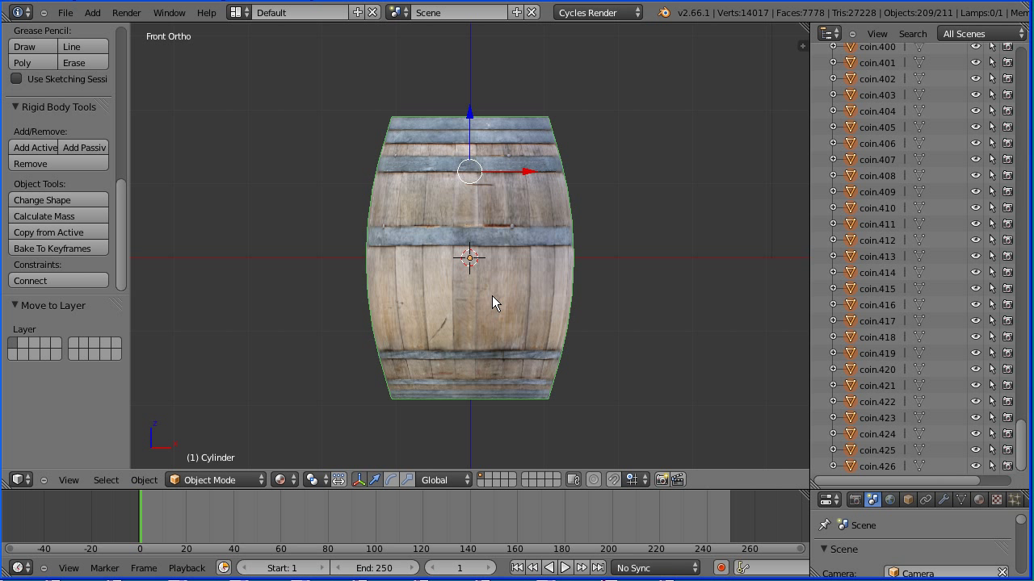
key(ctrl+p)
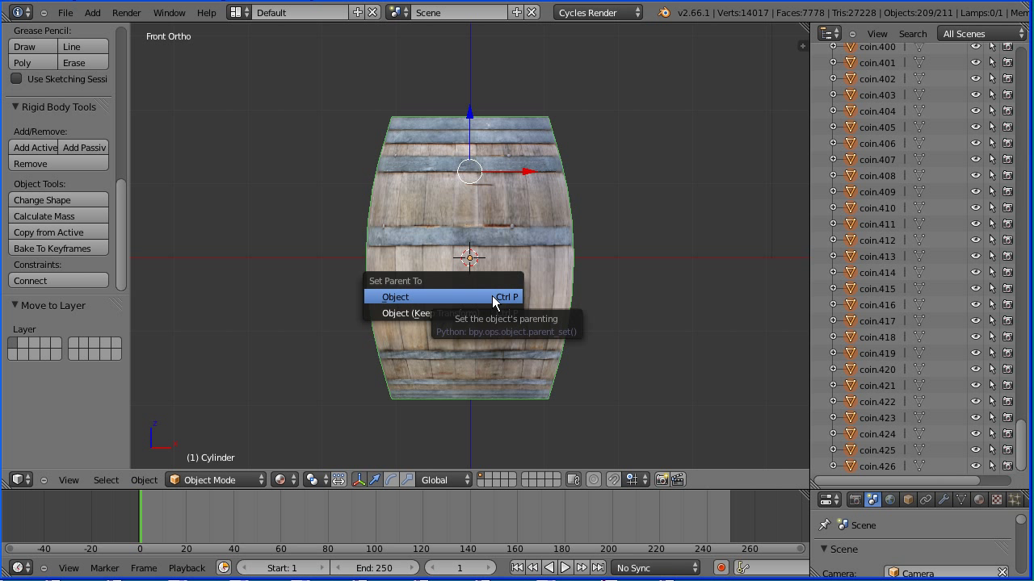
click(493, 297)
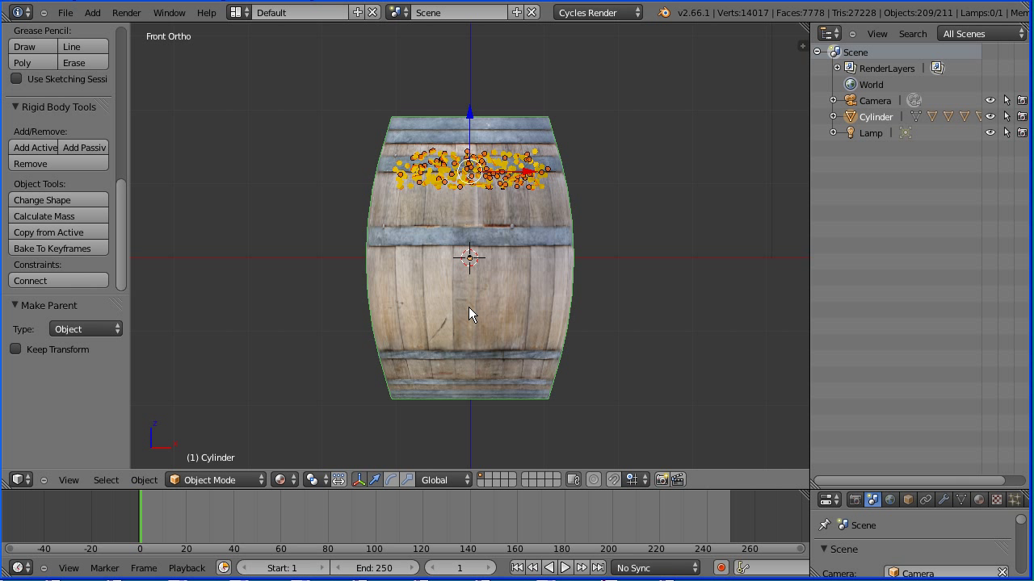
- Remove the barrel's rigid body and merge the properties editor over the outliner
key(h)
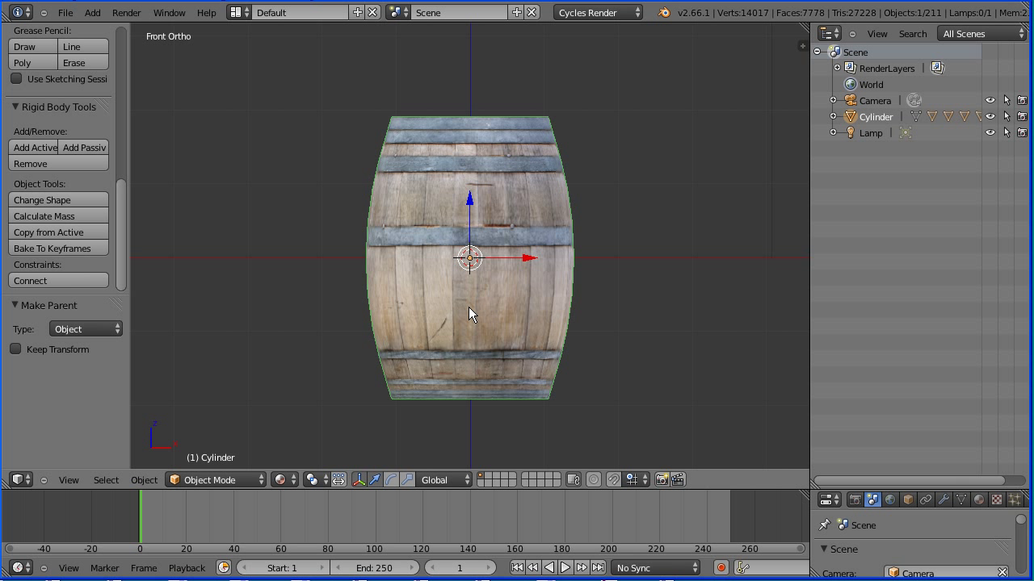
click(59, 163)
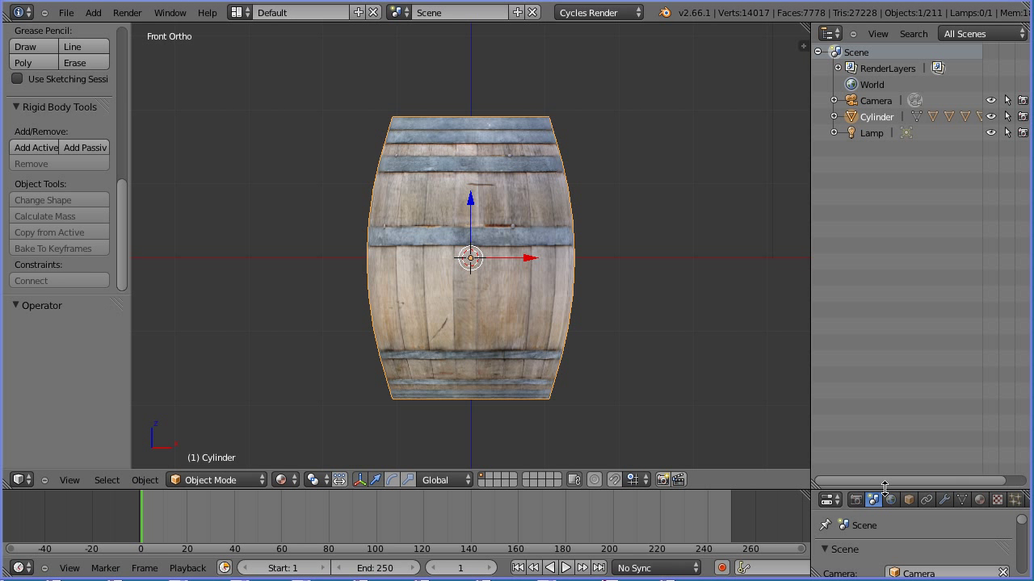
drag(885, 488, 907, 501)
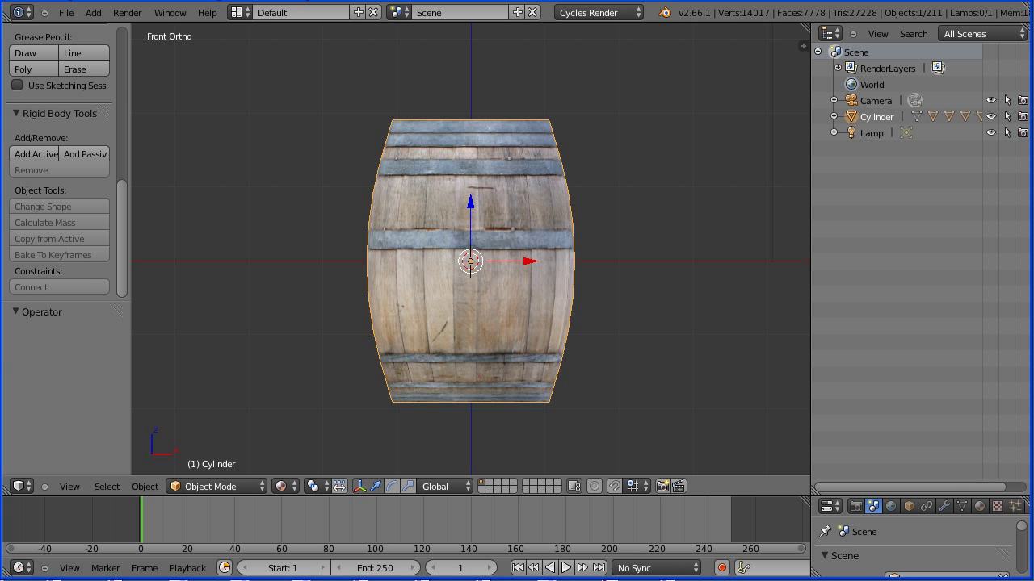
drag(1027, 499, 1017, 450)
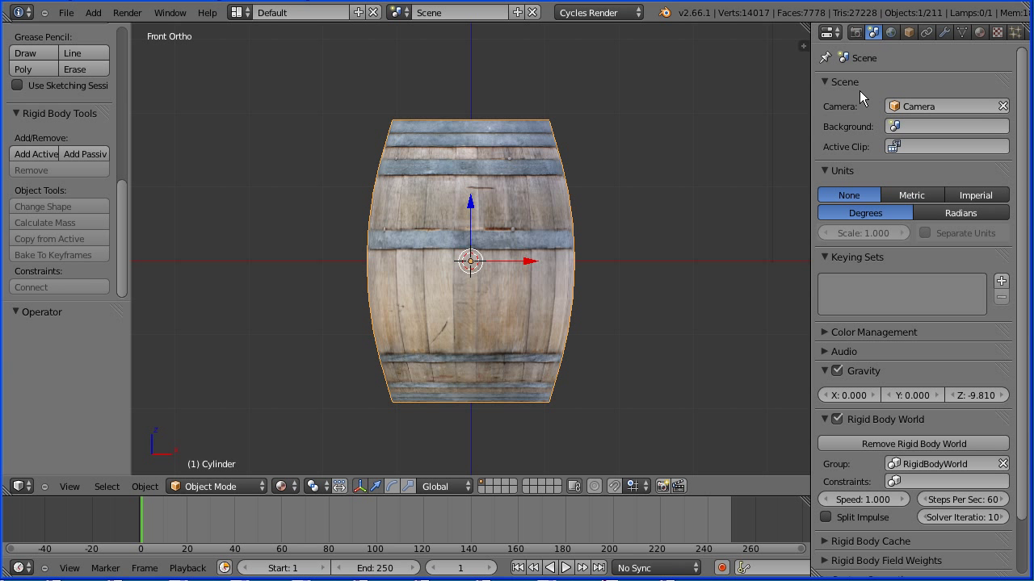
- Rename the Cylinder object to 'barrel' in the Object properties
click(908, 32)
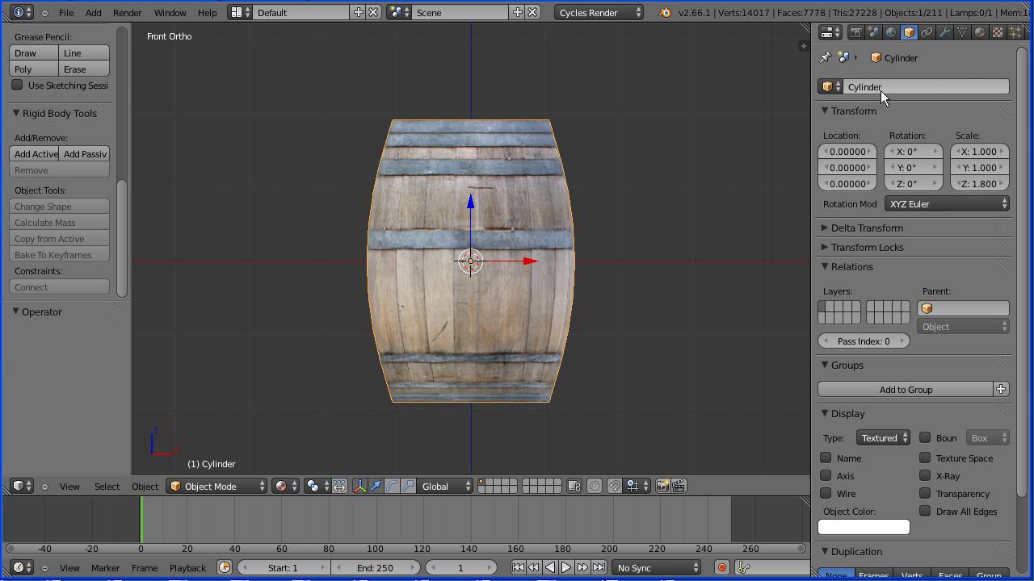
click(952, 95)
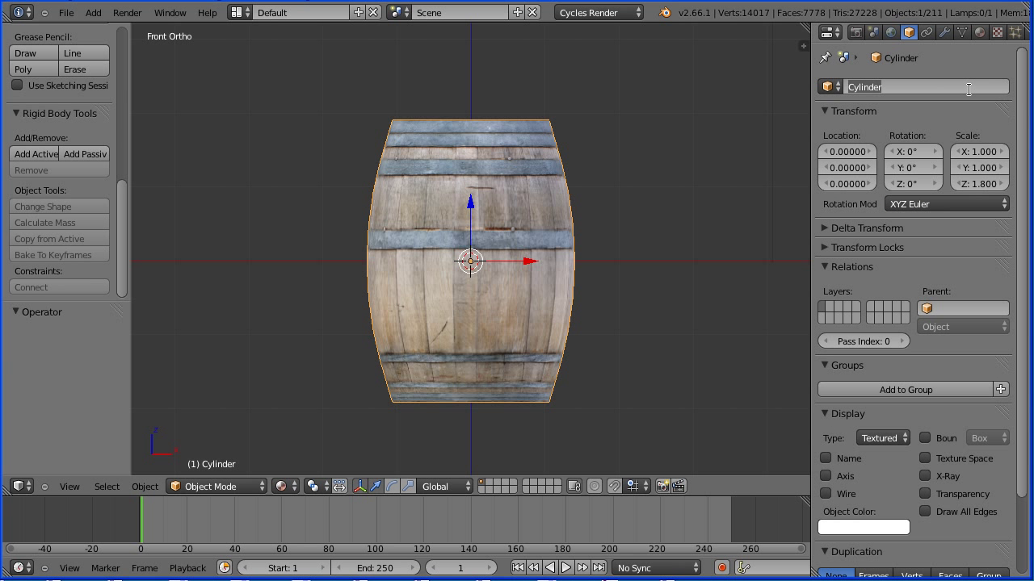
text(barrel)
key(Return)
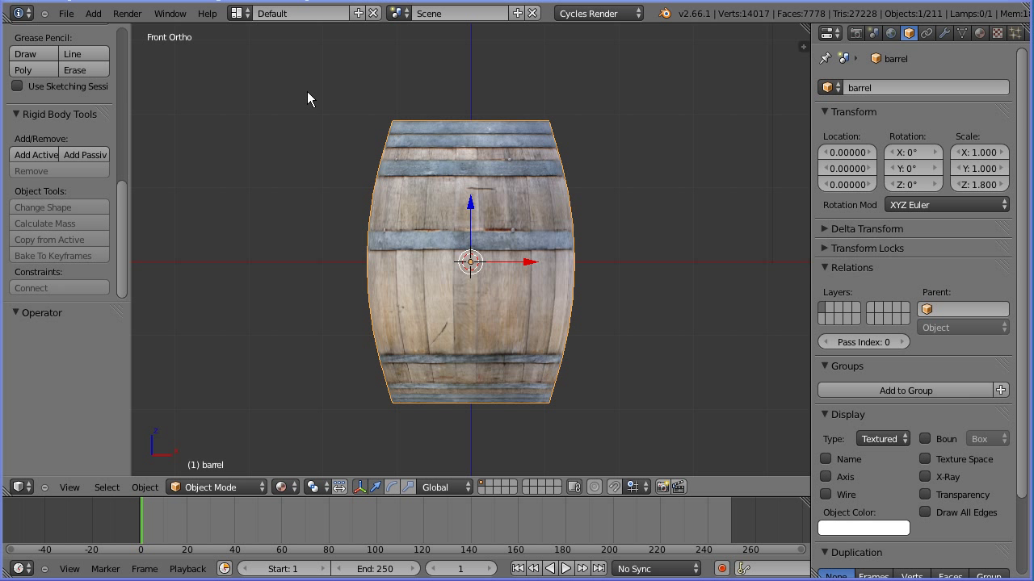
- Box-select the barrel and all its coins and put them in a new group named 'barrelGold'
key(b)
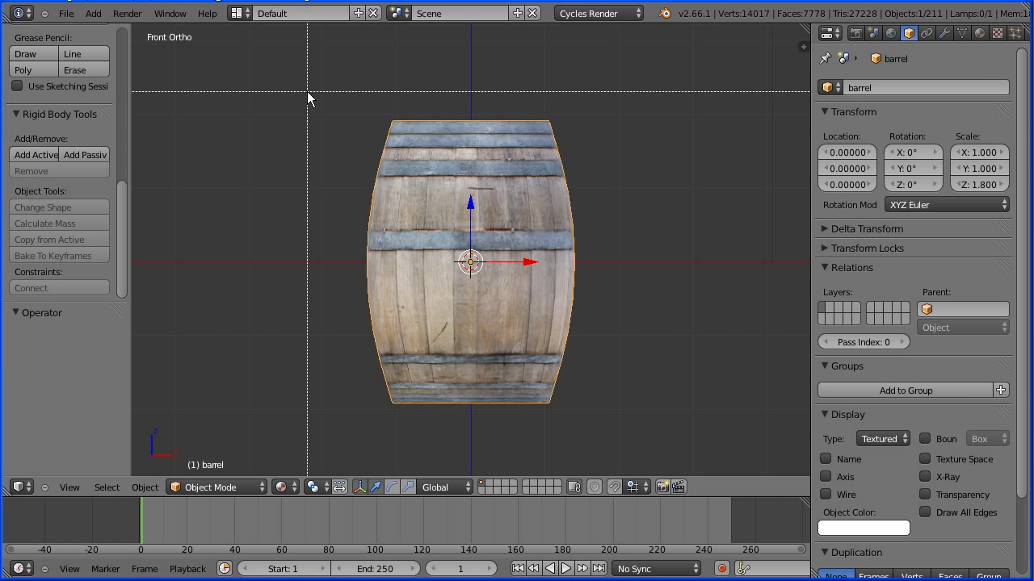
drag(307, 91, 622, 434)
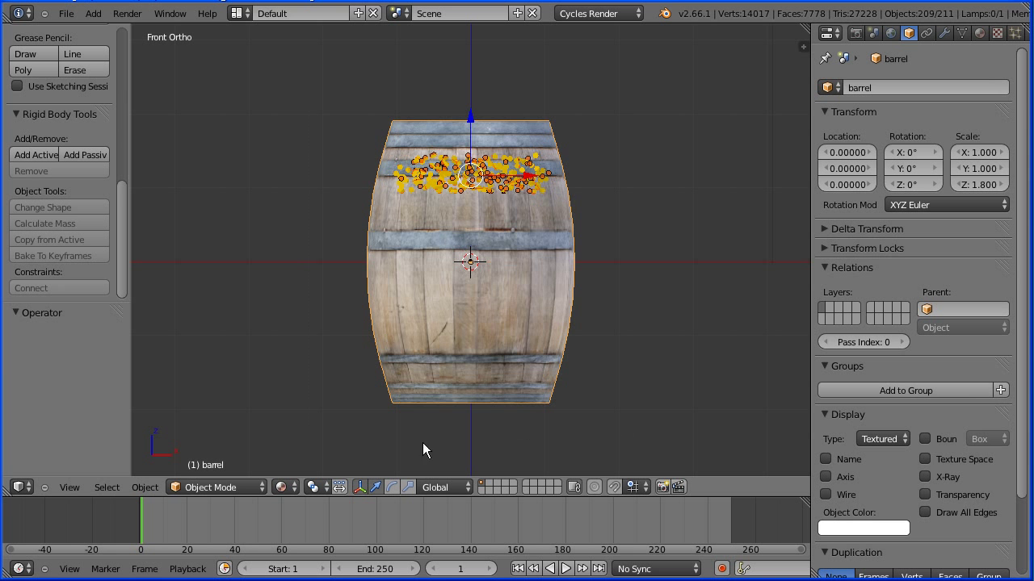
click(145, 488)
mouse_move(196, 148)
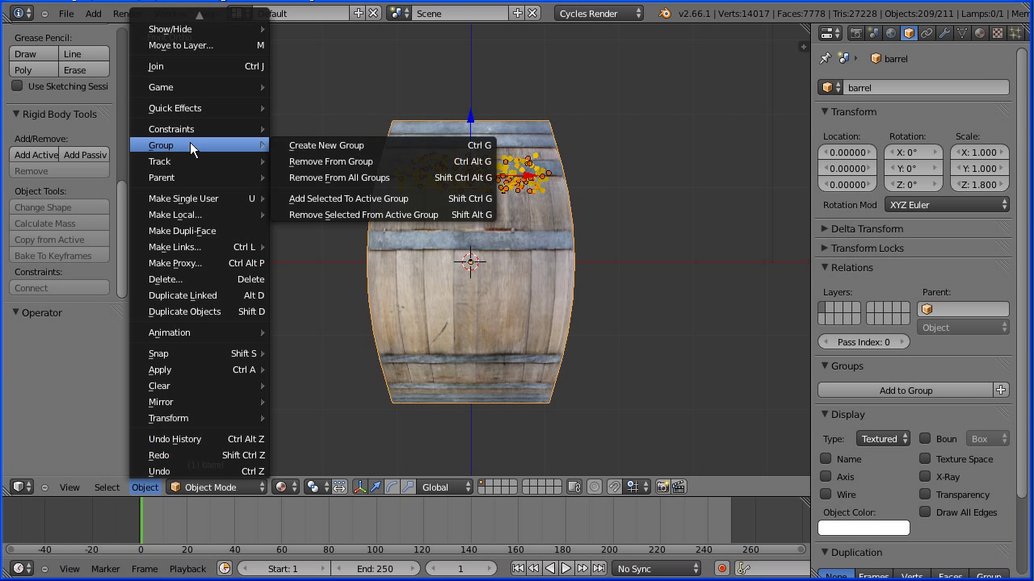
click(412, 150)
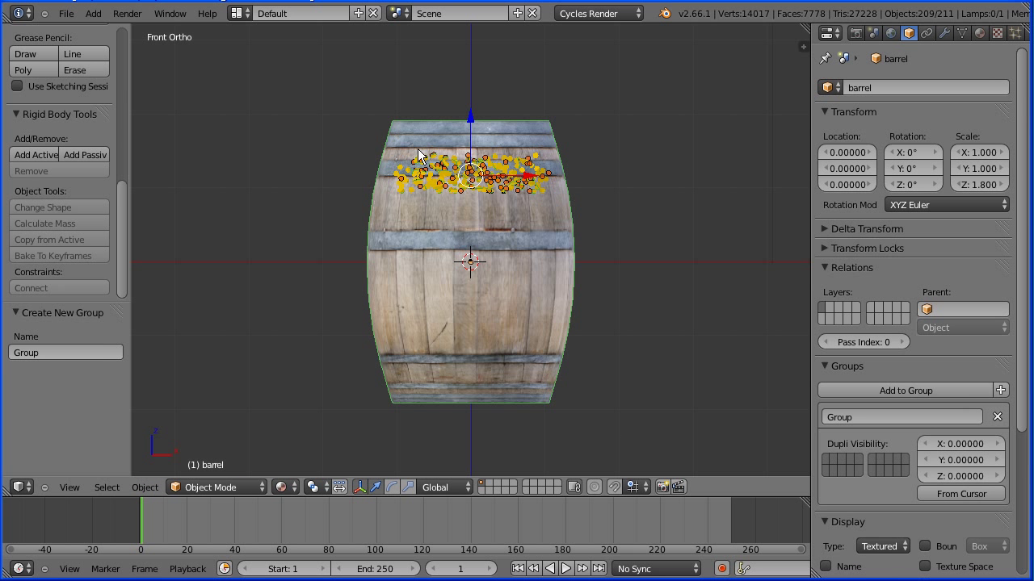
click(890, 418)
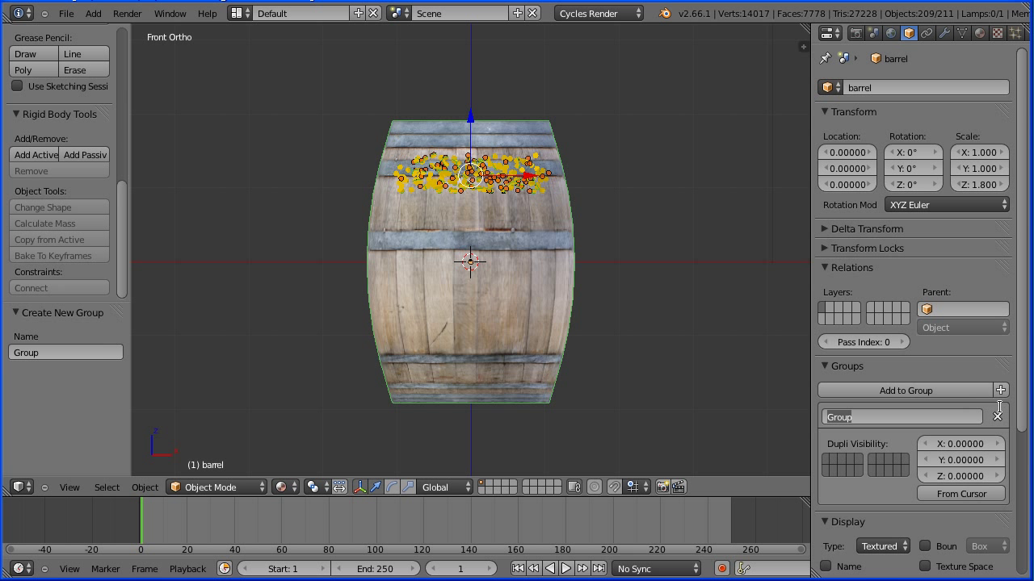
text(barrelGold)
key(Return)
- Save the scene as goldTut14.blend, changing the file name from goldTut13
click(66, 13)
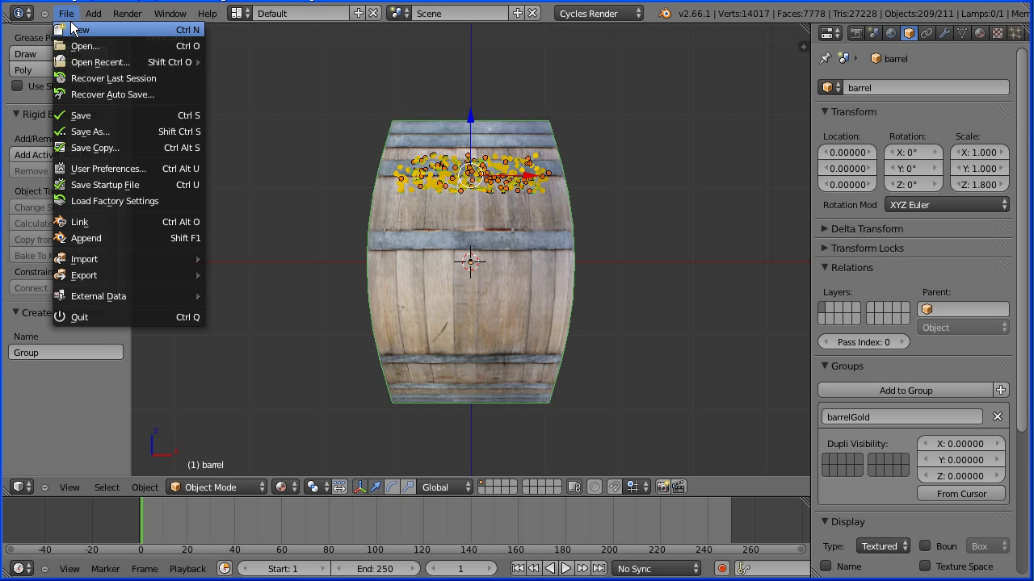
click(95, 132)
click(230, 73)
click(251, 74)
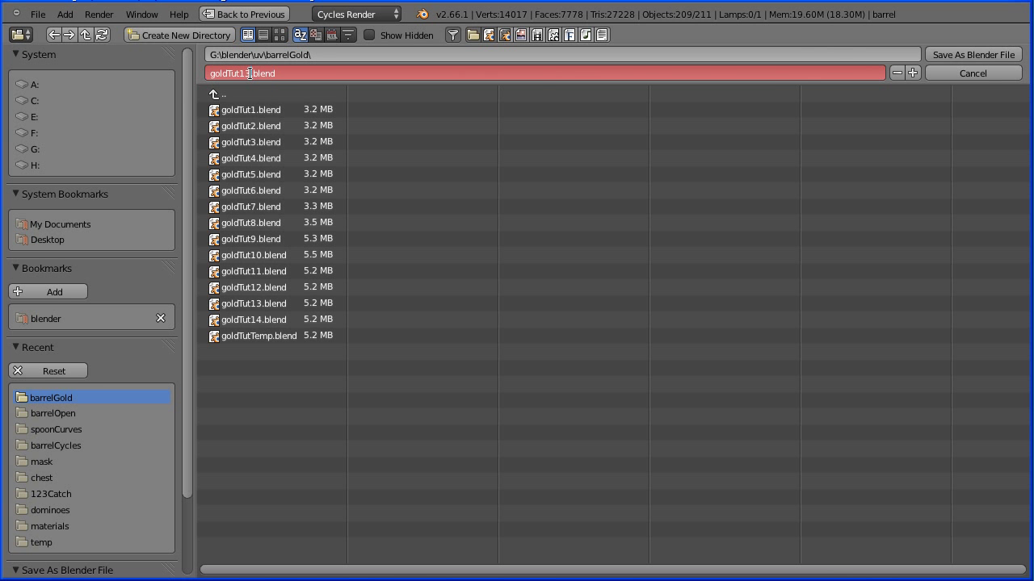
key(BackSpace)
text(4)
click(941, 49)
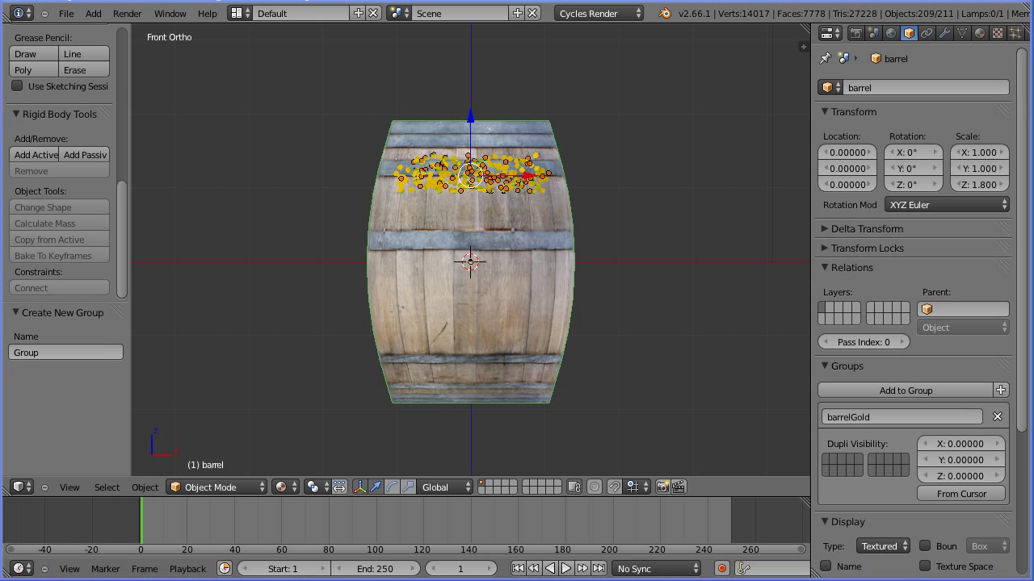
- Reload the default start-up scene and move its cube 6.091 units along Y
click(66, 13)
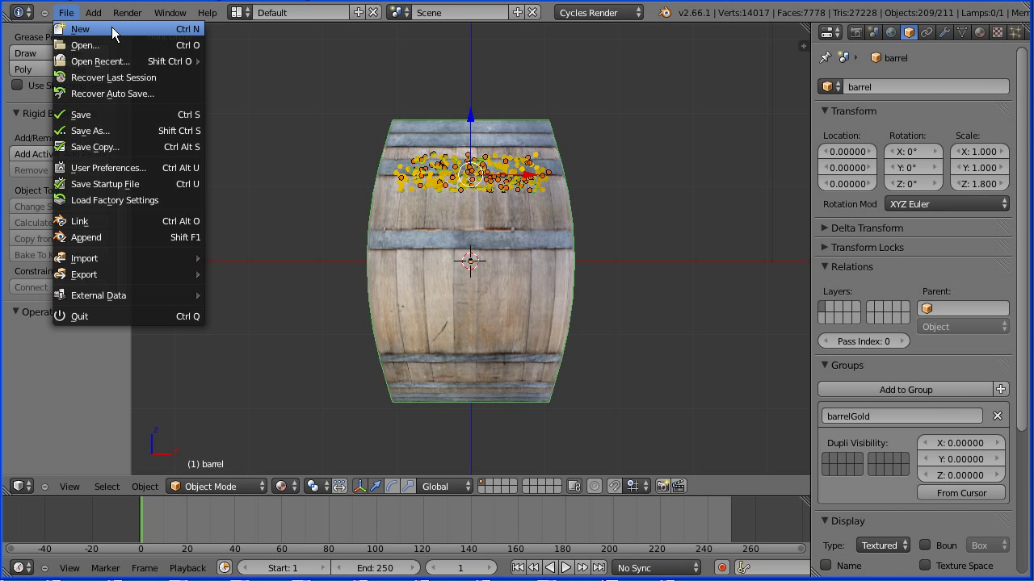
click(115, 30)
click(104, 37)
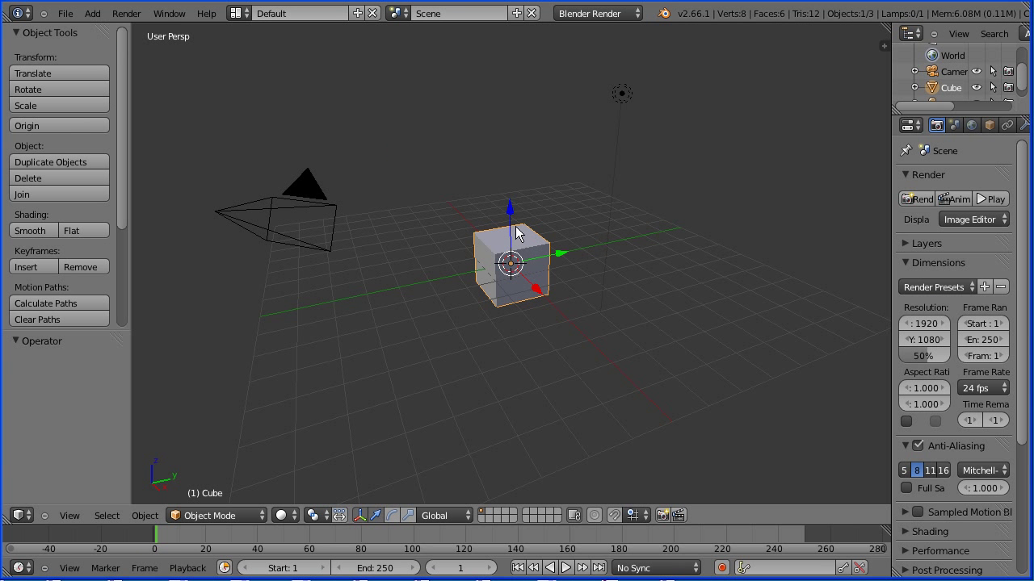
drag(563, 258, 695, 223)
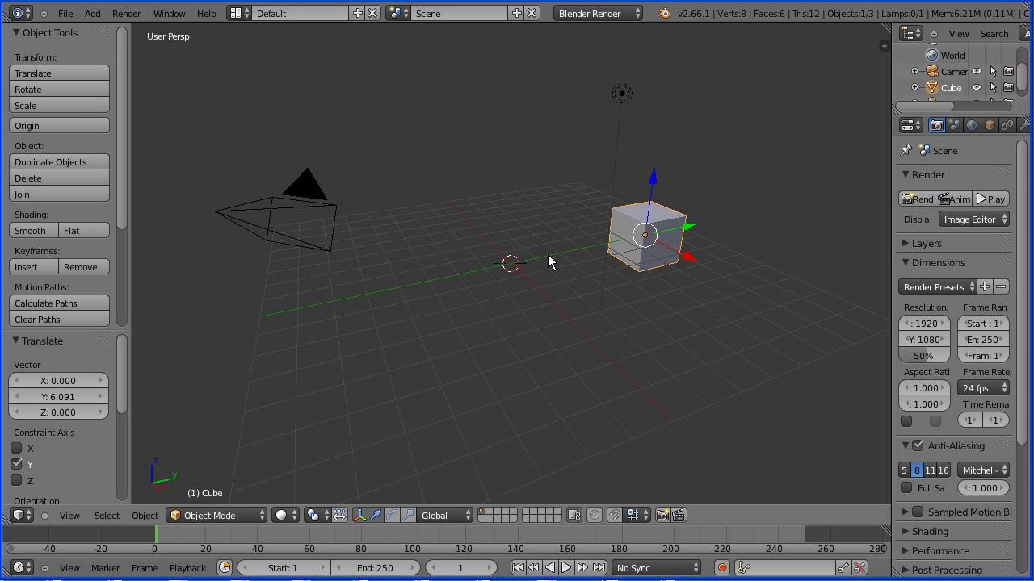
click(66, 14)
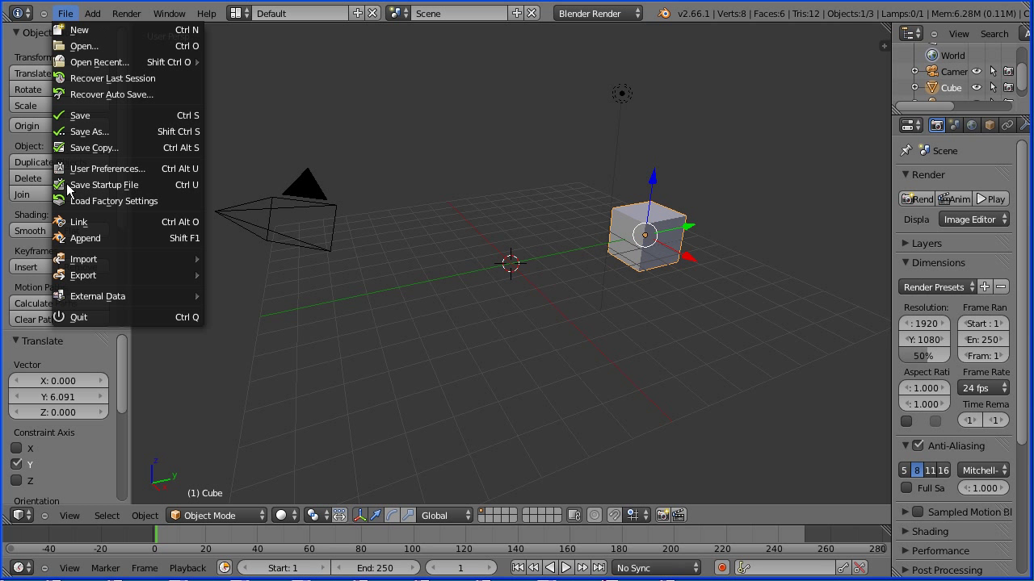
- Append the barrelGold group from goldTut14.blend in the barrelGold folder into the new scene
click(146, 236)
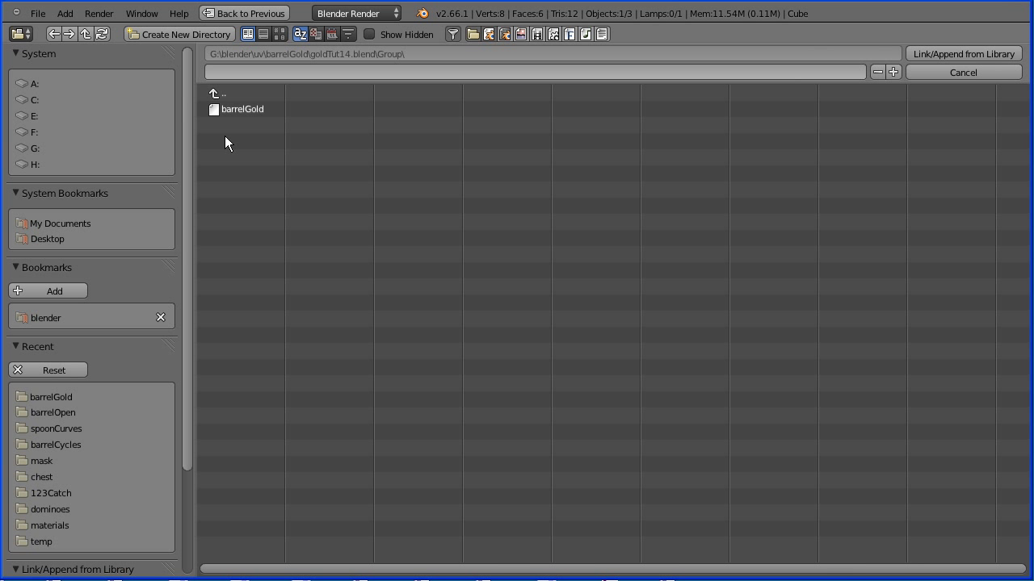
click(56, 396)
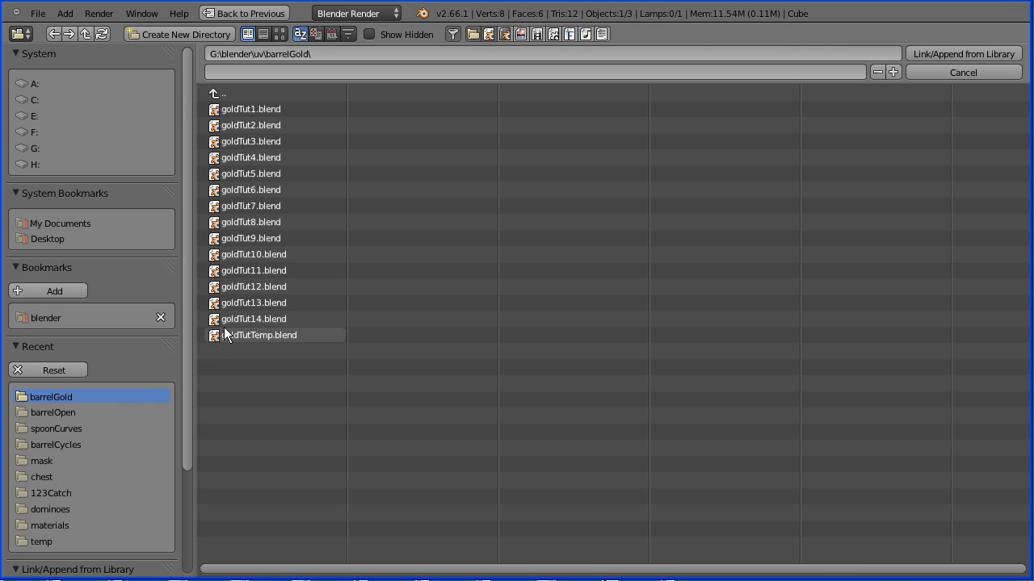
click(253, 321)
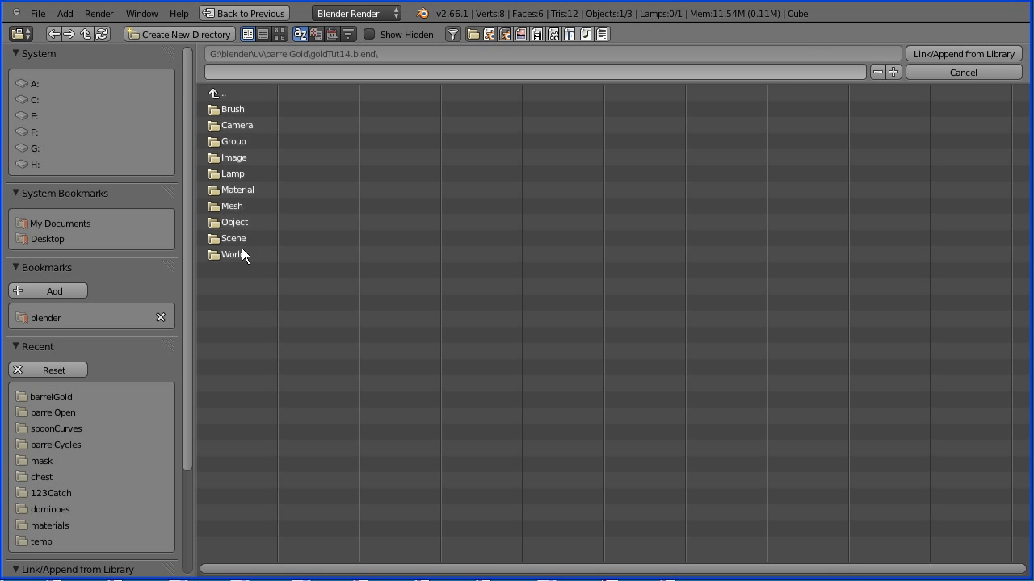
click(241, 141)
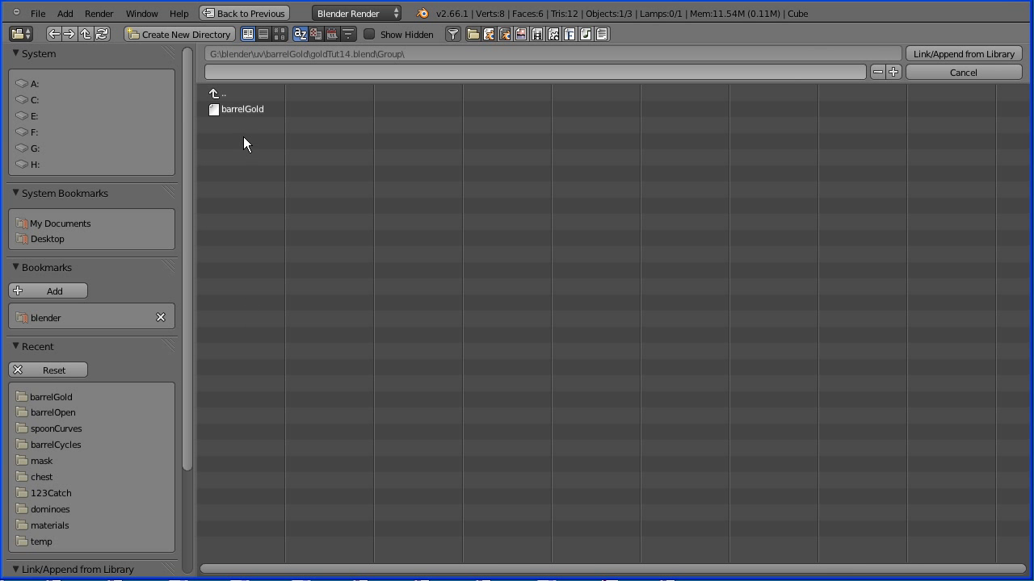
click(242, 111)
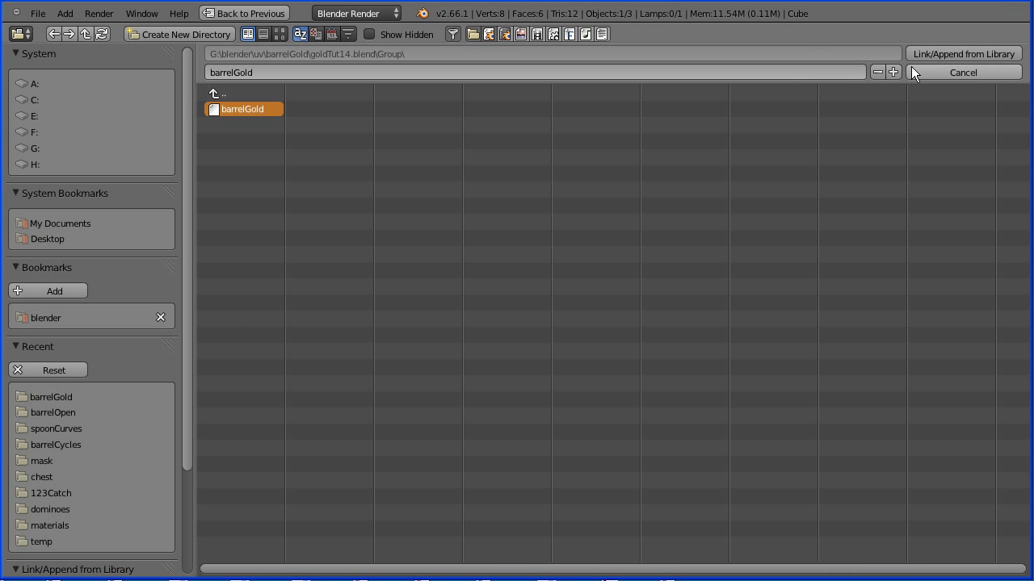
click(933, 53)
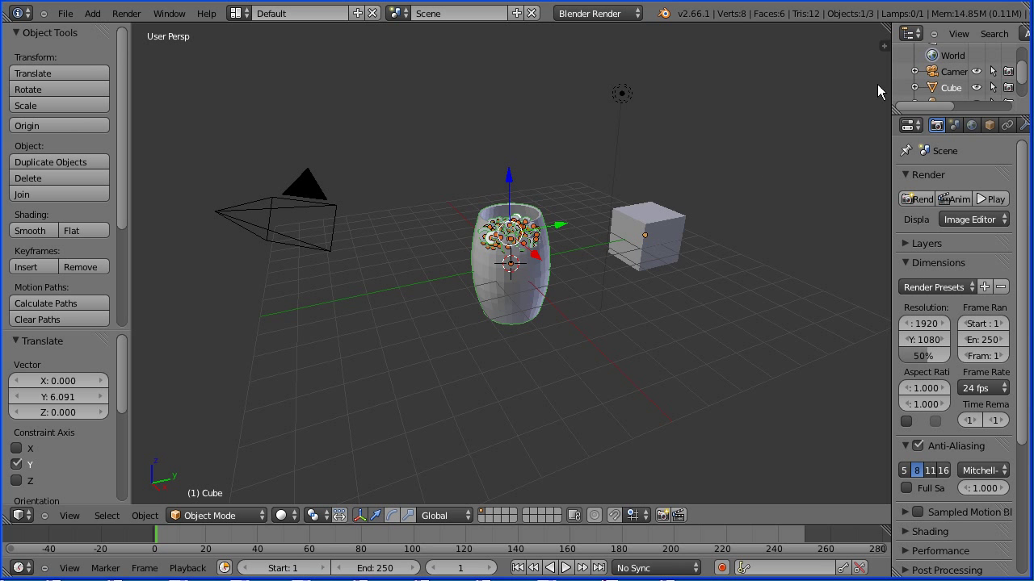
- Switch to Cycles Render with Material viewport shading, then zoom and orbit to view inside the barrel
click(611, 14)
click(635, 66)
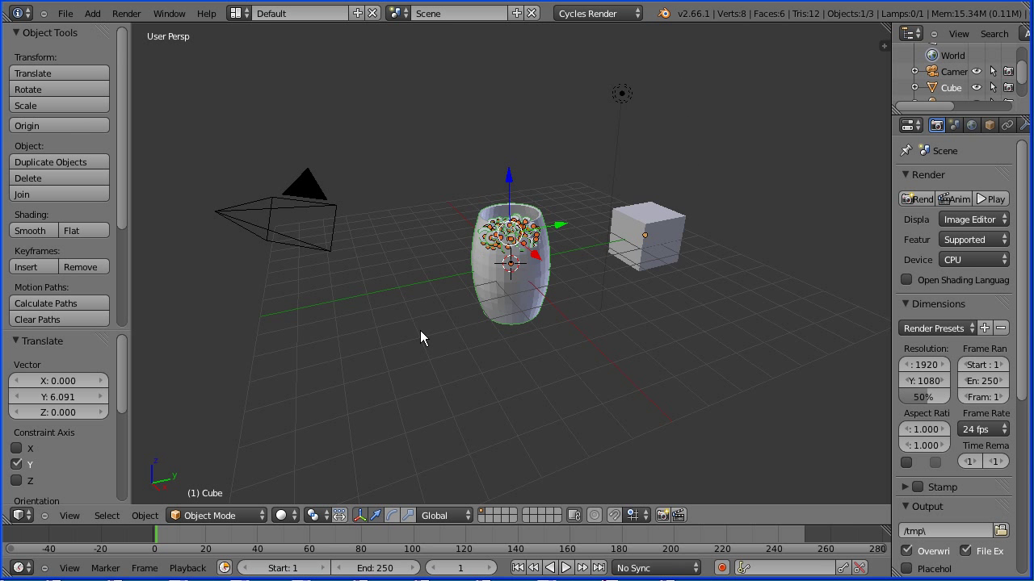
click(285, 517)
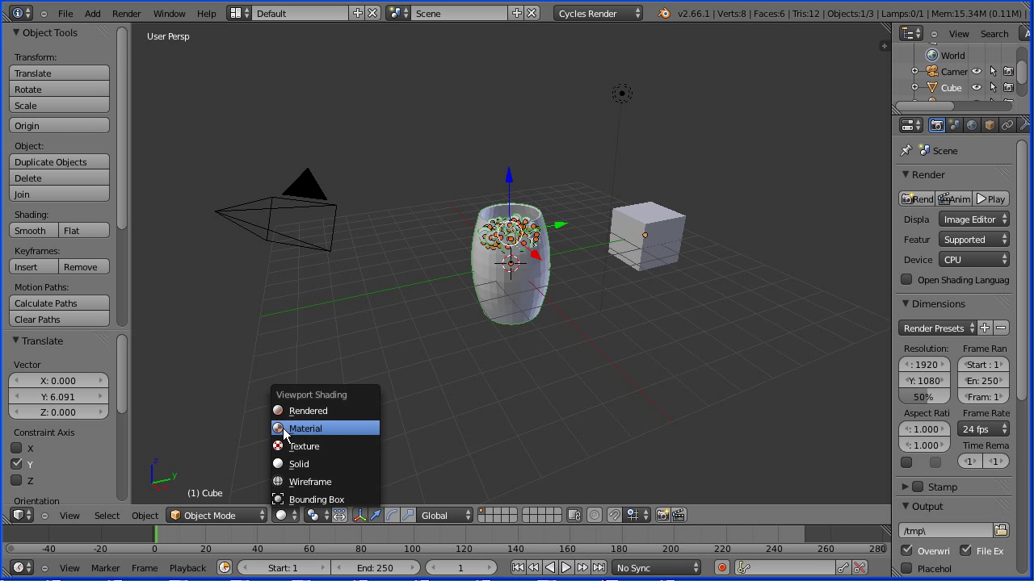
click(348, 426)
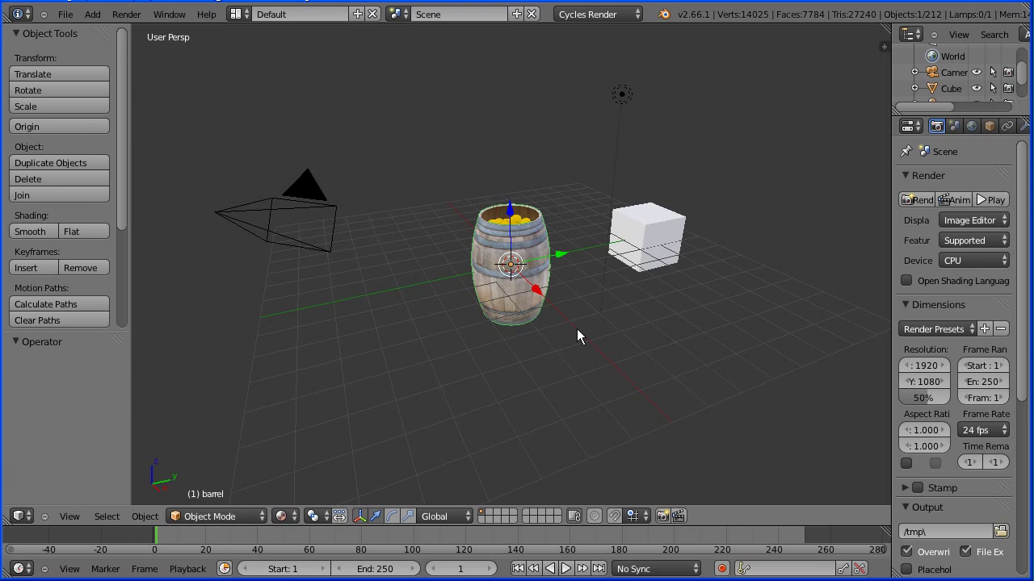
scroll(577, 328, up, 5)
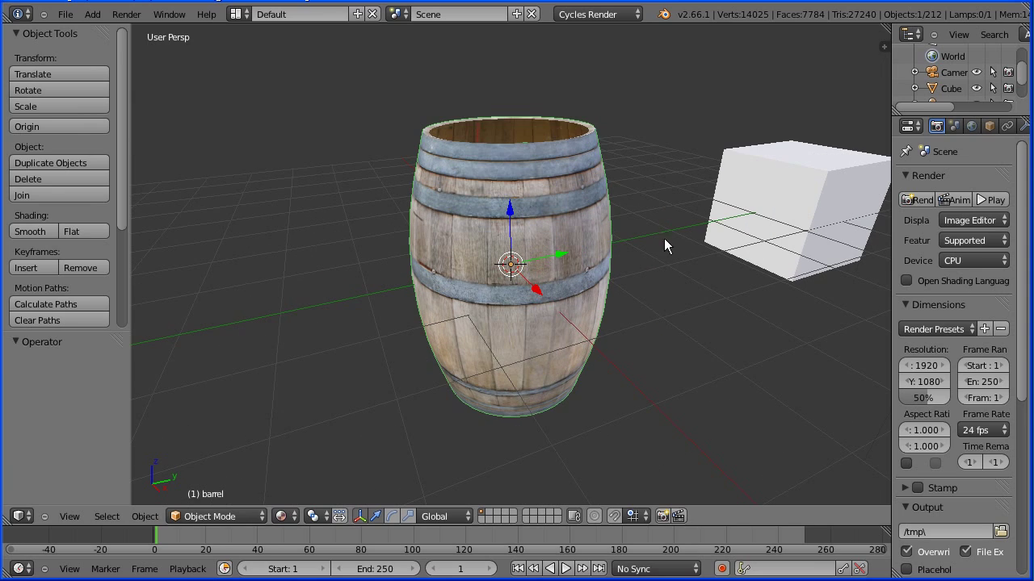
mouse_move(666, 229)
middle_down()
mouse_move(648, 203)
mouse_move(651, 238)
mouse_move(669, 235)
middle_up()
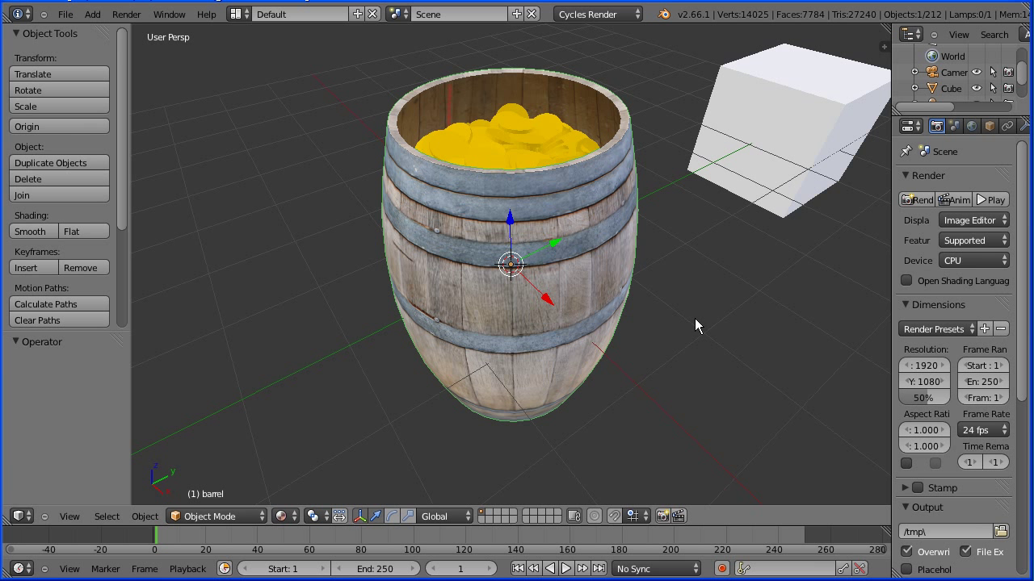